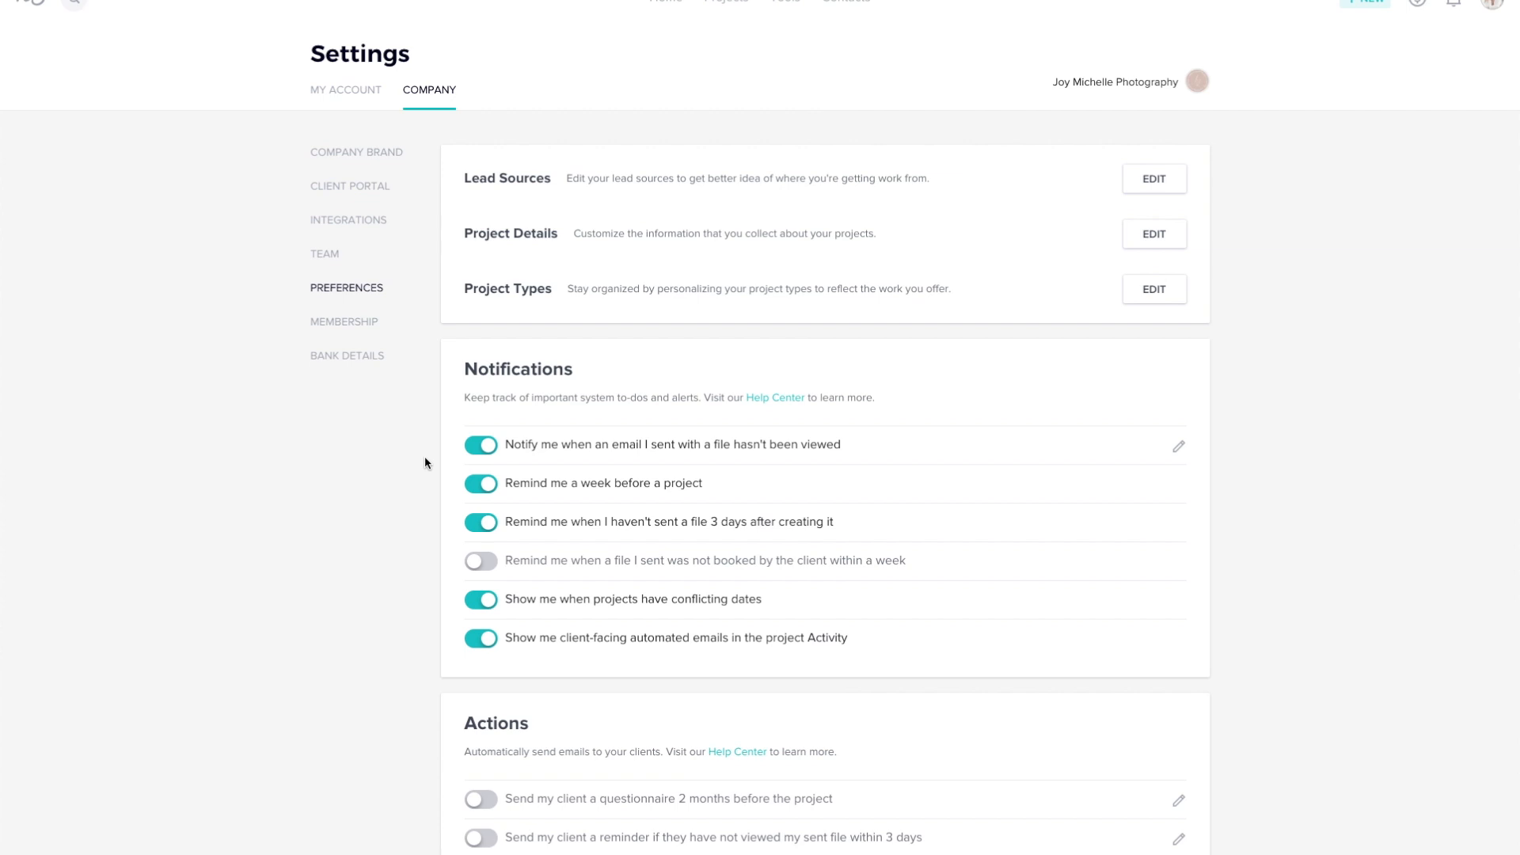
Expand the delay options of the notification for emailed files that haven't been viewed in the company preferences.
left_click_drag(399, 57, 298, 57)
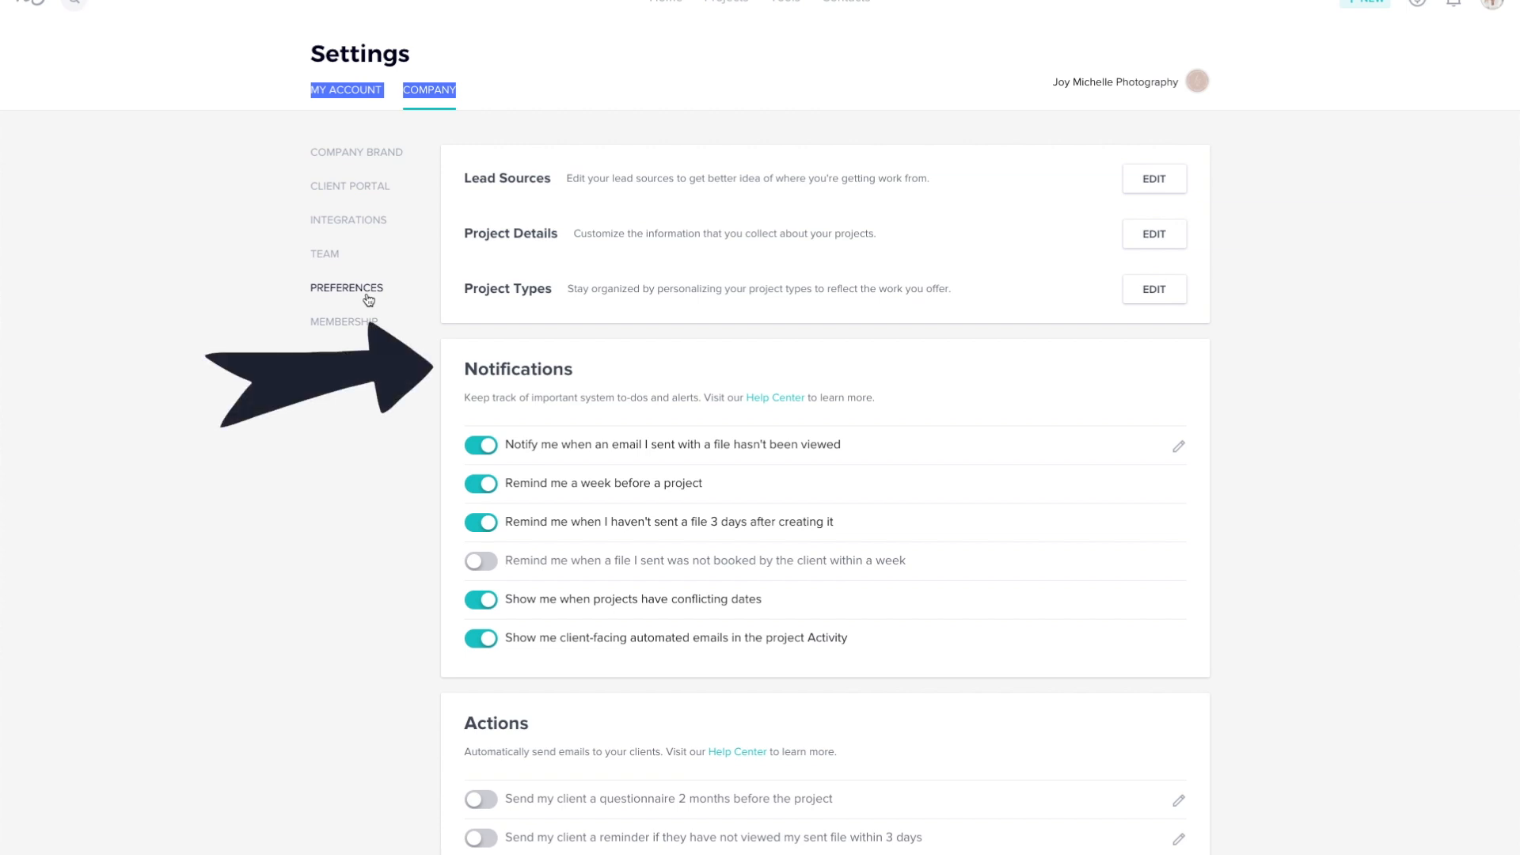
left_click(486, 370)
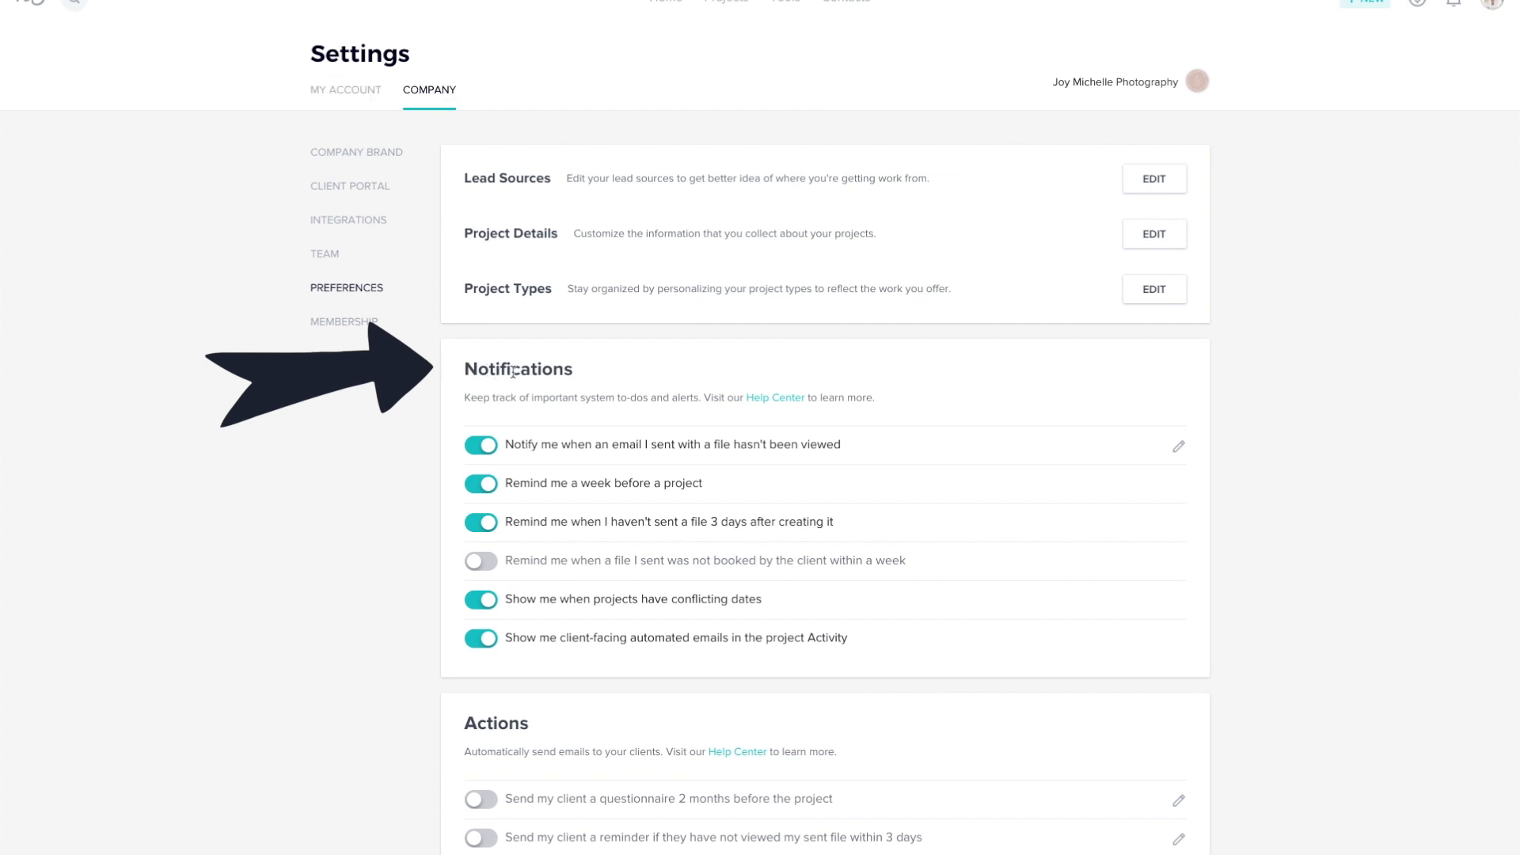
scroll(522, 390, "down", 1)
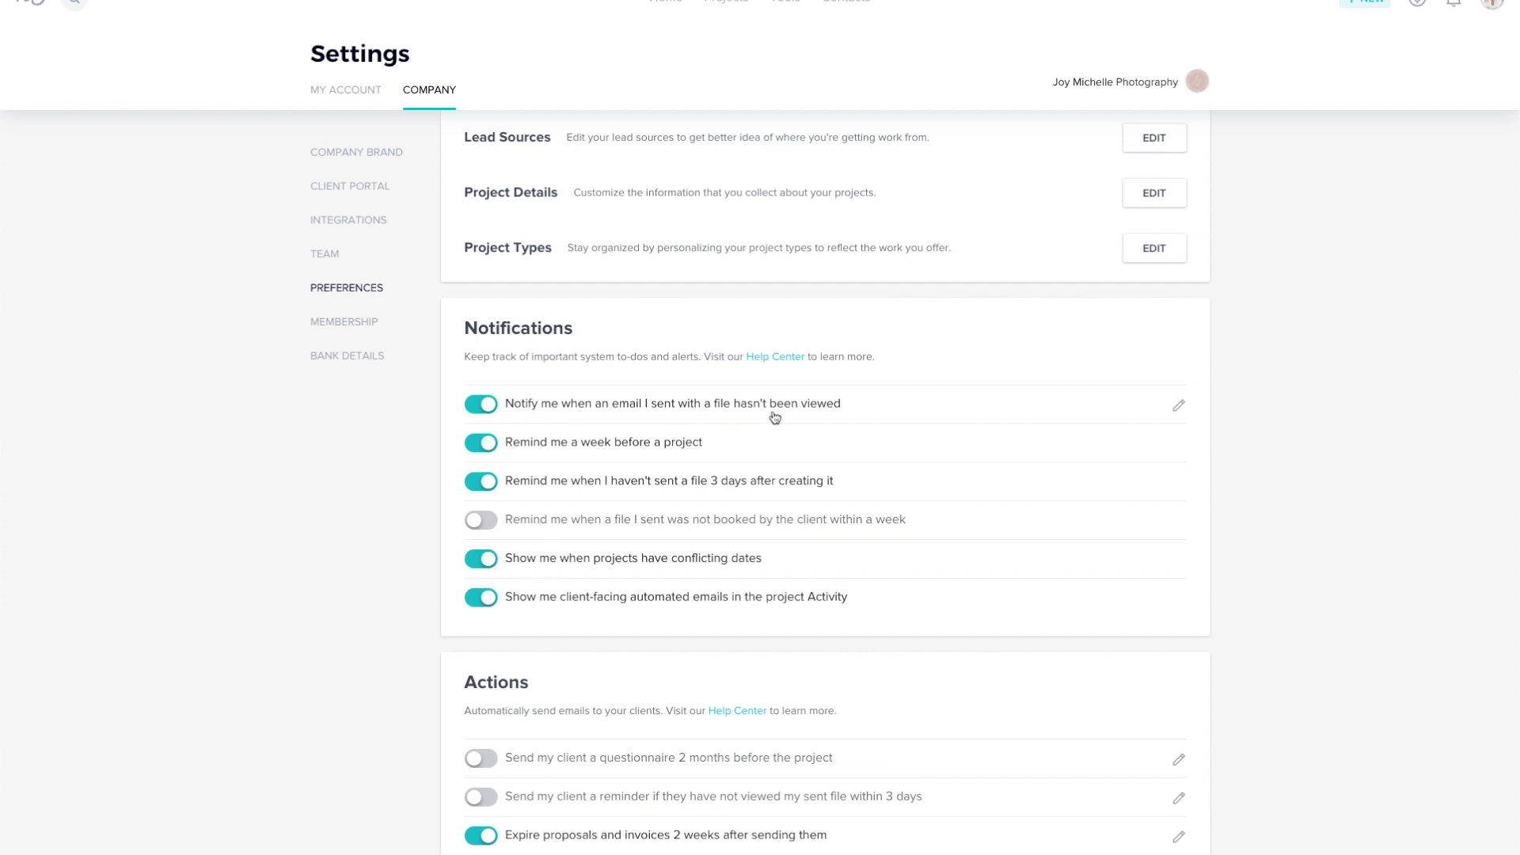
left_click(889, 406)
left_click(484, 419)
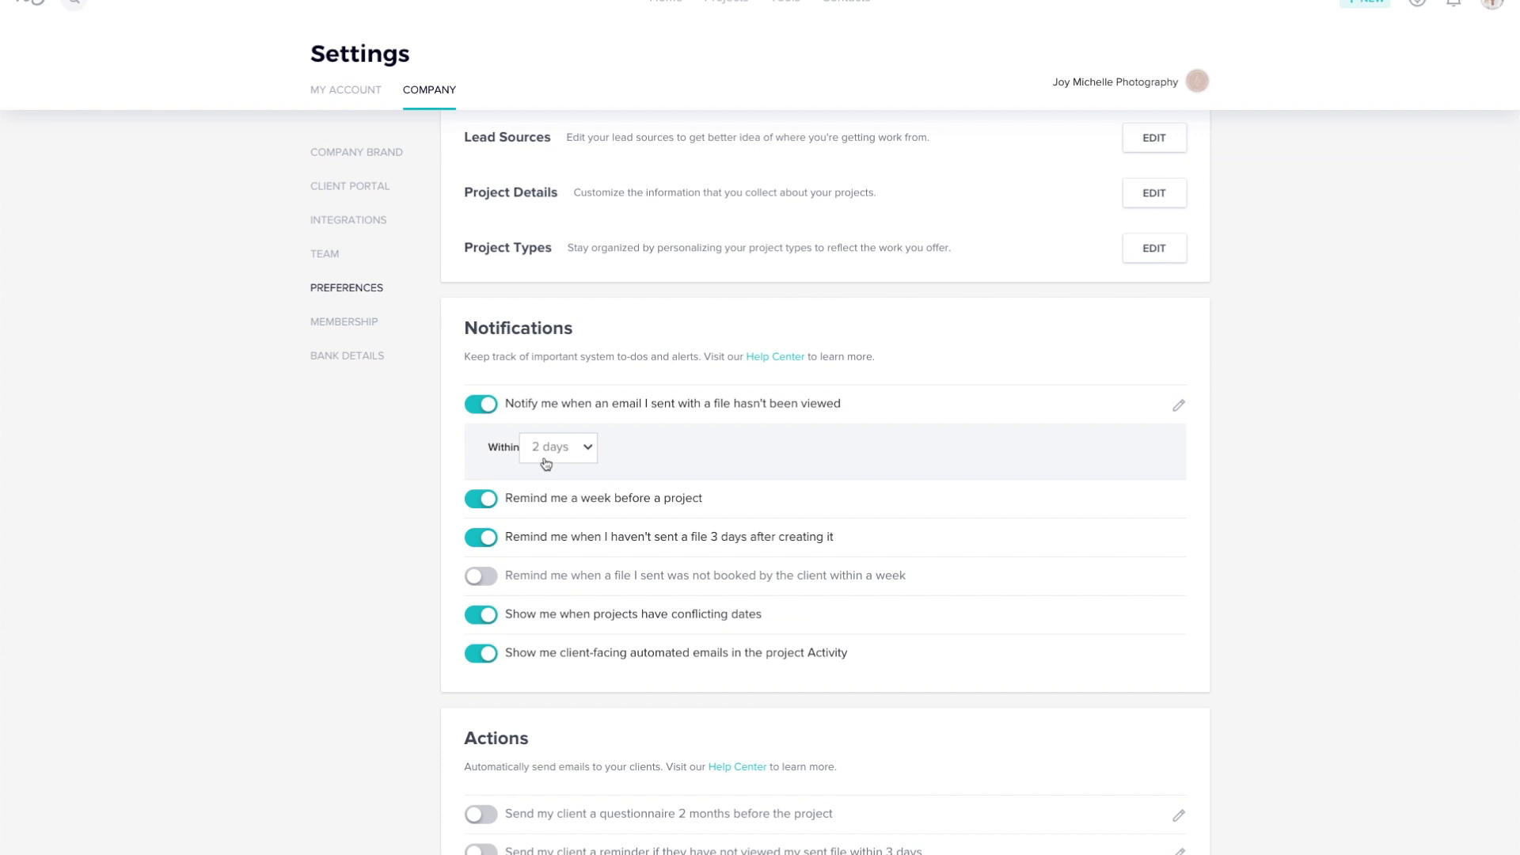
scroll(404, 515, "down", 1)
left_click(557, 432)
left_click(556, 433)
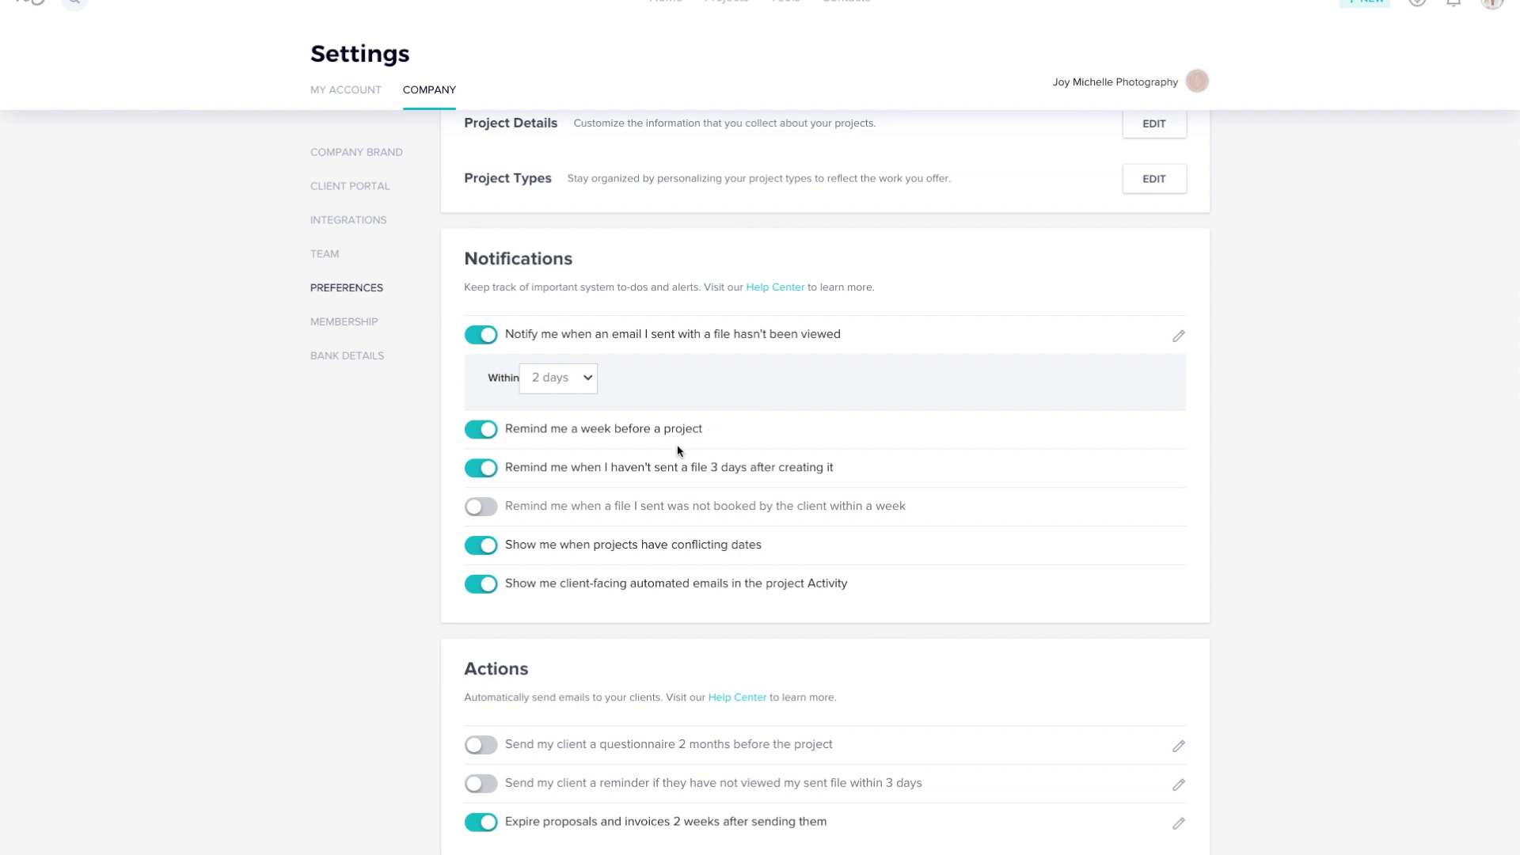
Review the remaining notifications, Actions and Payment reminders, and view the customizable email message of the Upcoming payment reminder.
scroll(407, 472, "down", 1)
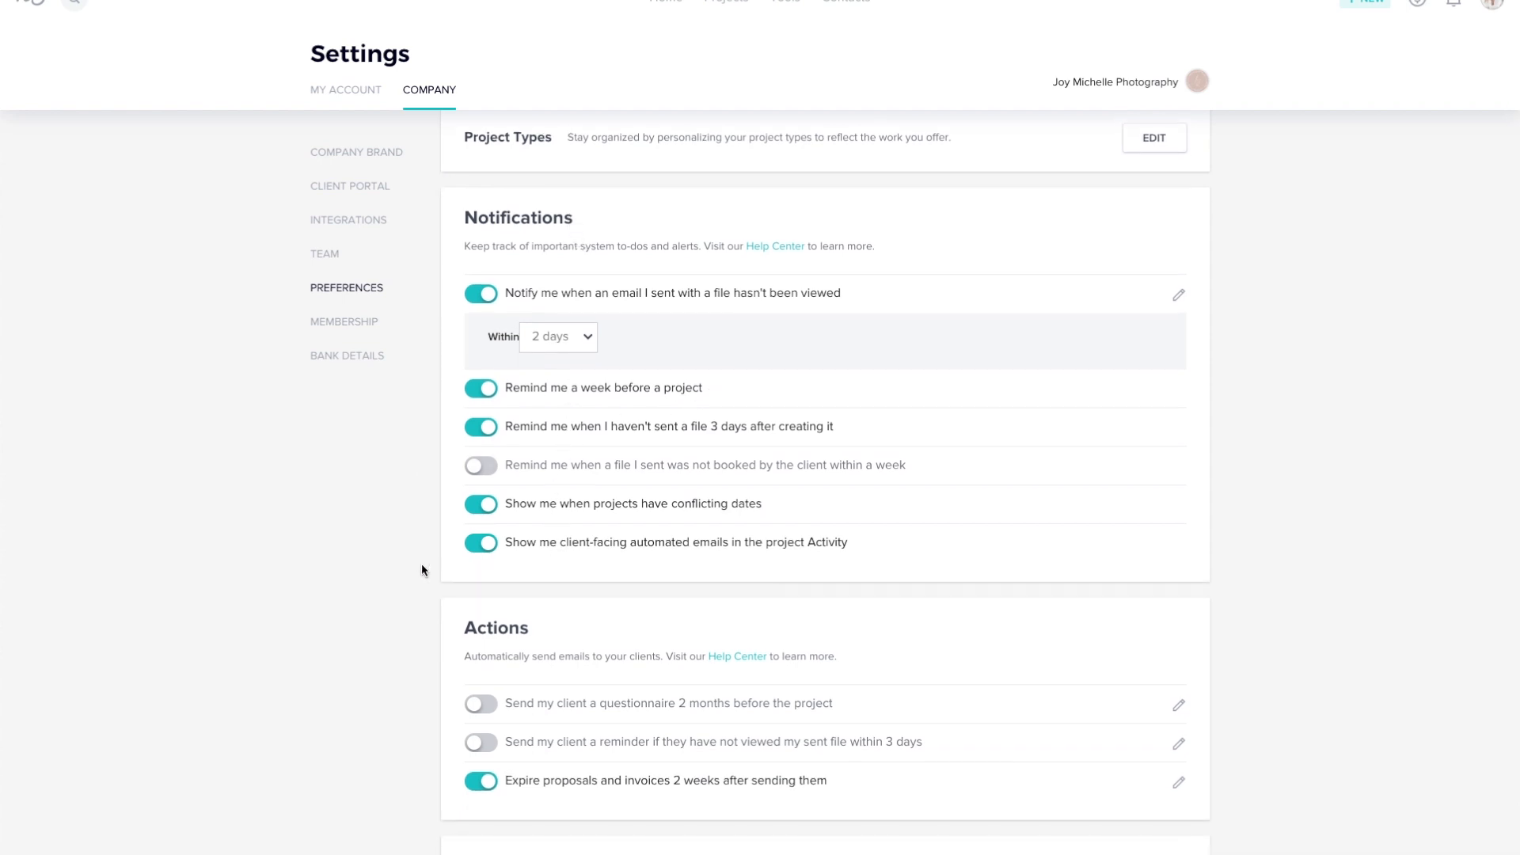
scroll(420, 554, "down", 2)
scroll(416, 488, "down", 1)
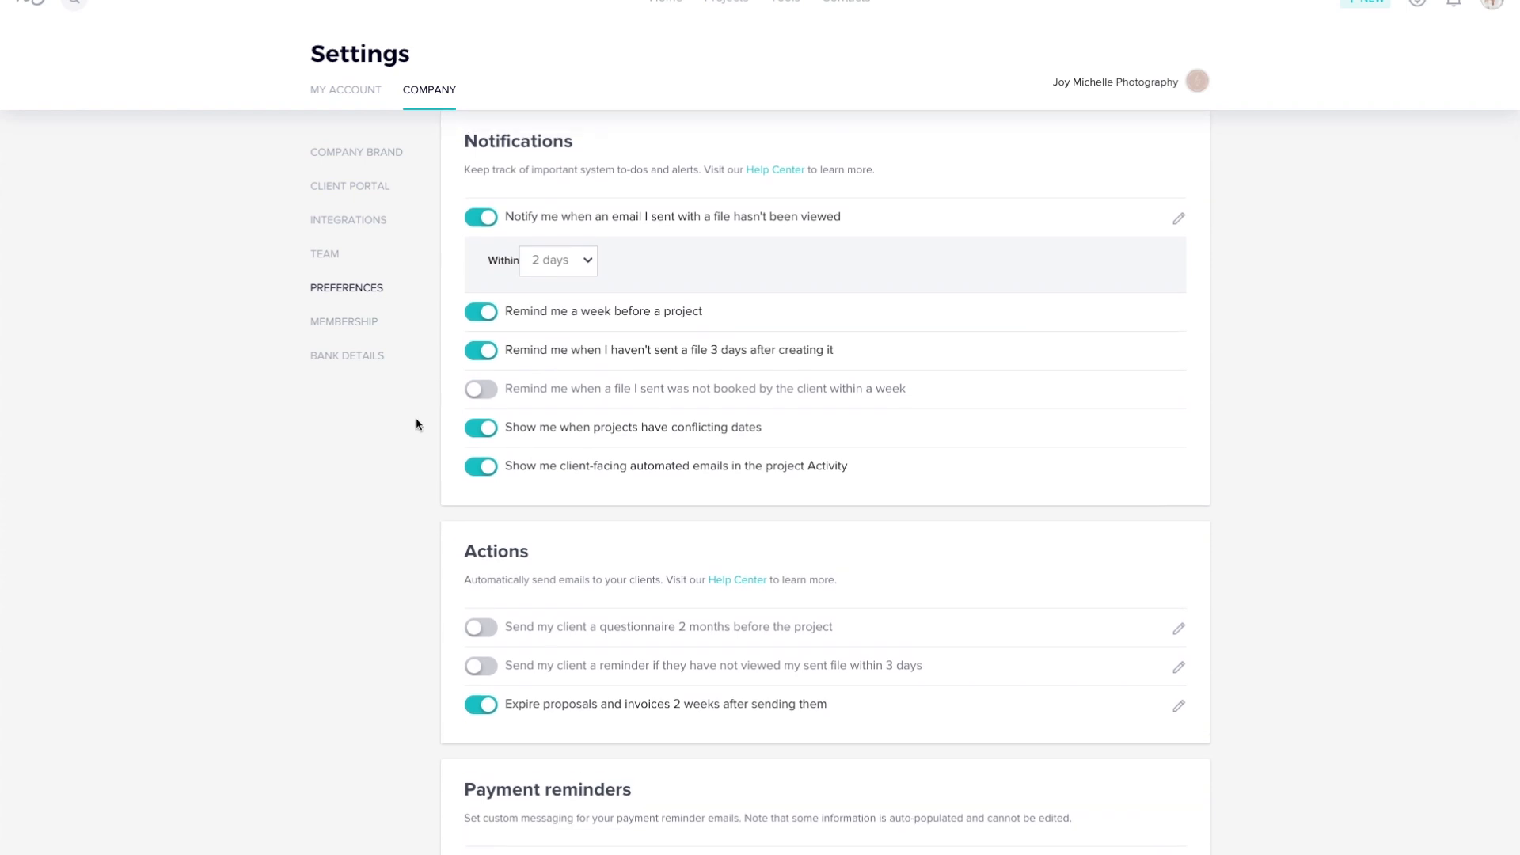
scroll(424, 435, "down", 2)
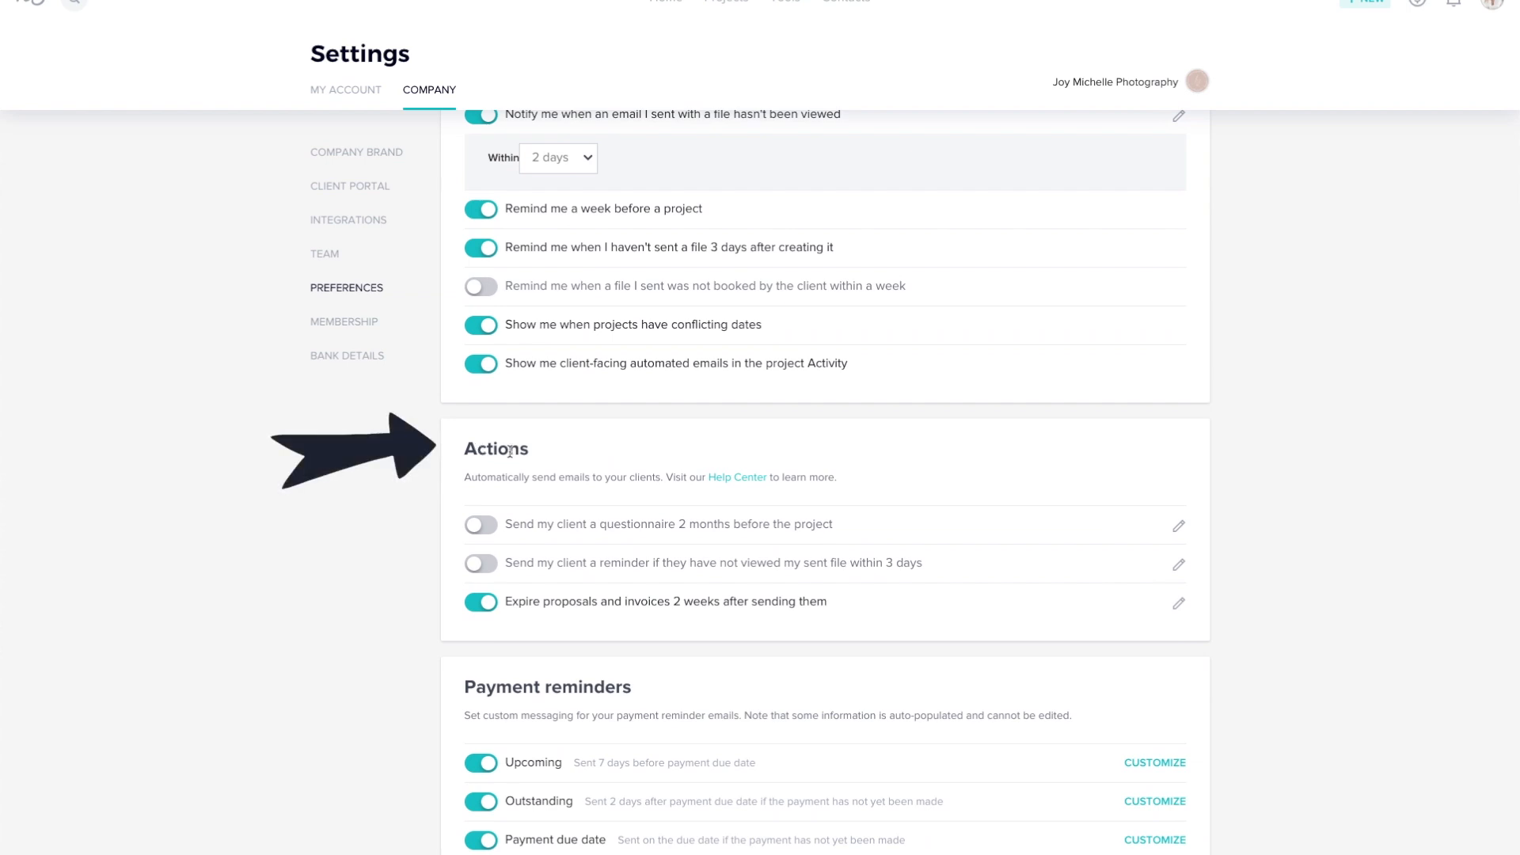
scroll(615, 621, "down", 1)
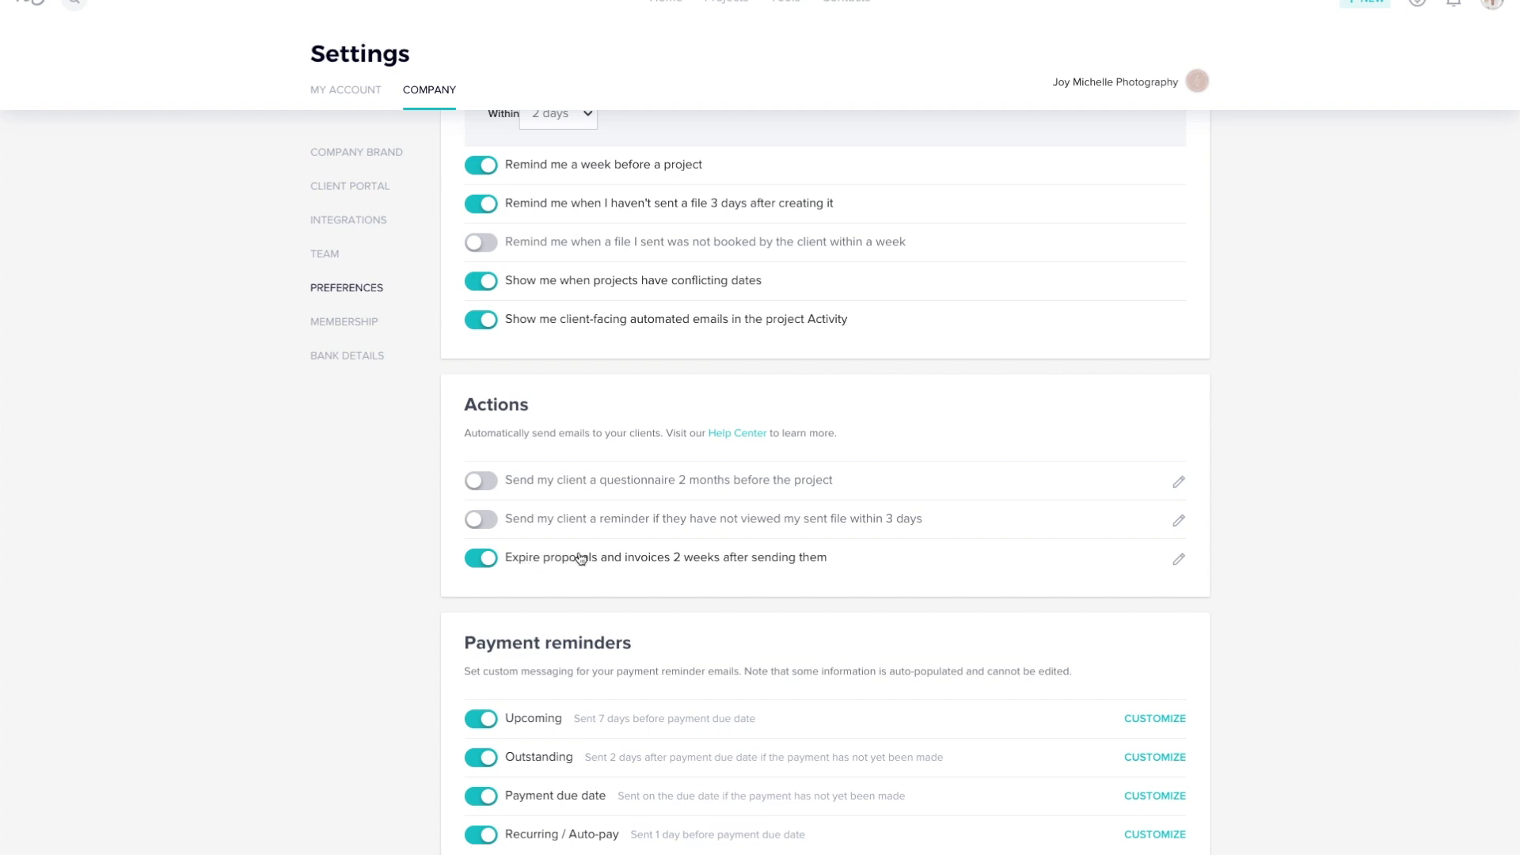
scroll(533, 530, "down", 1)
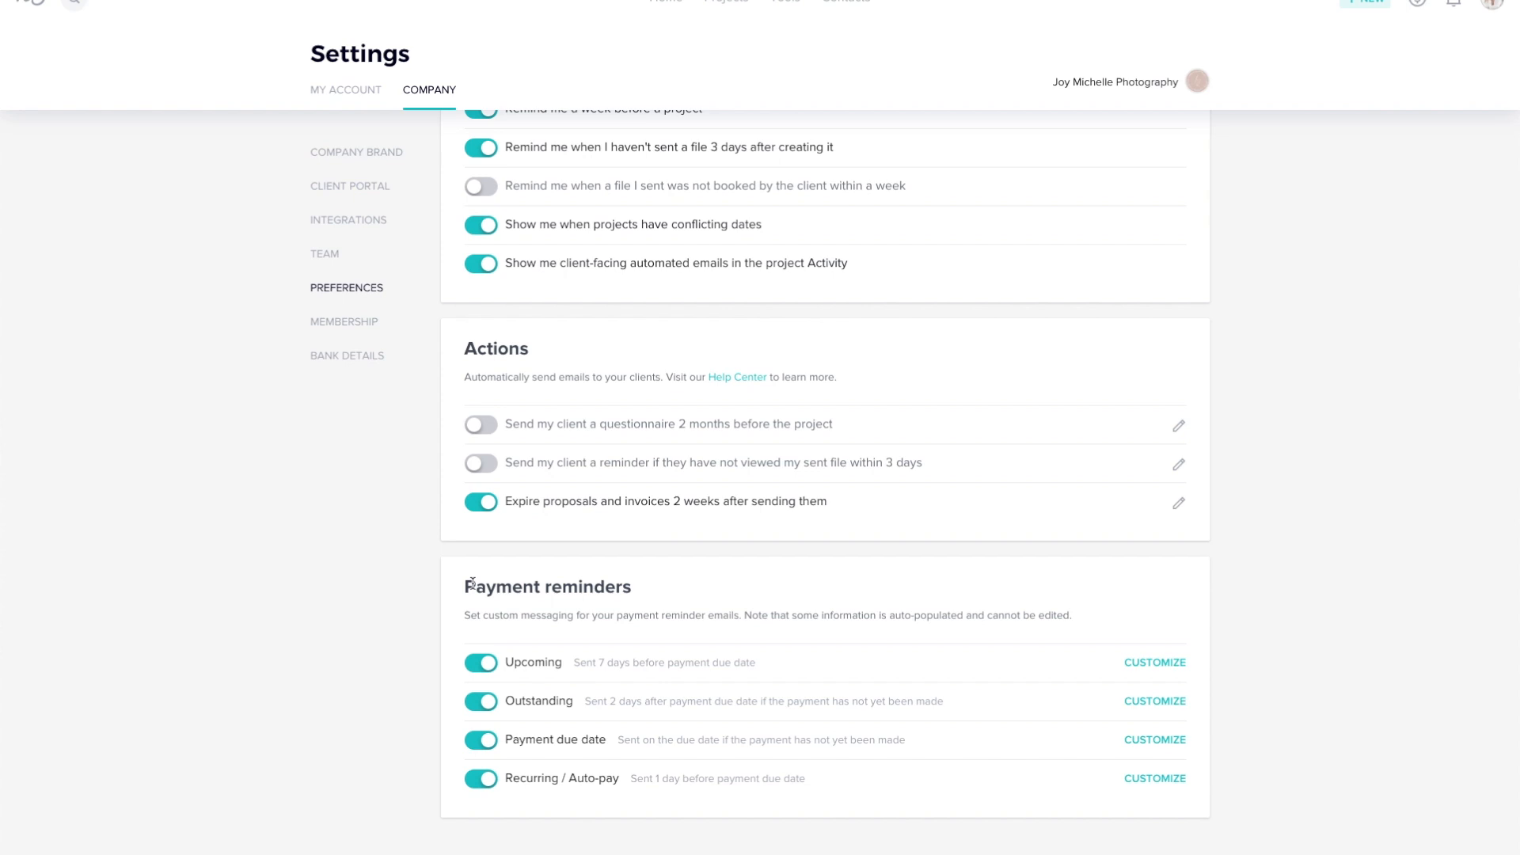
left_click(1160, 662)
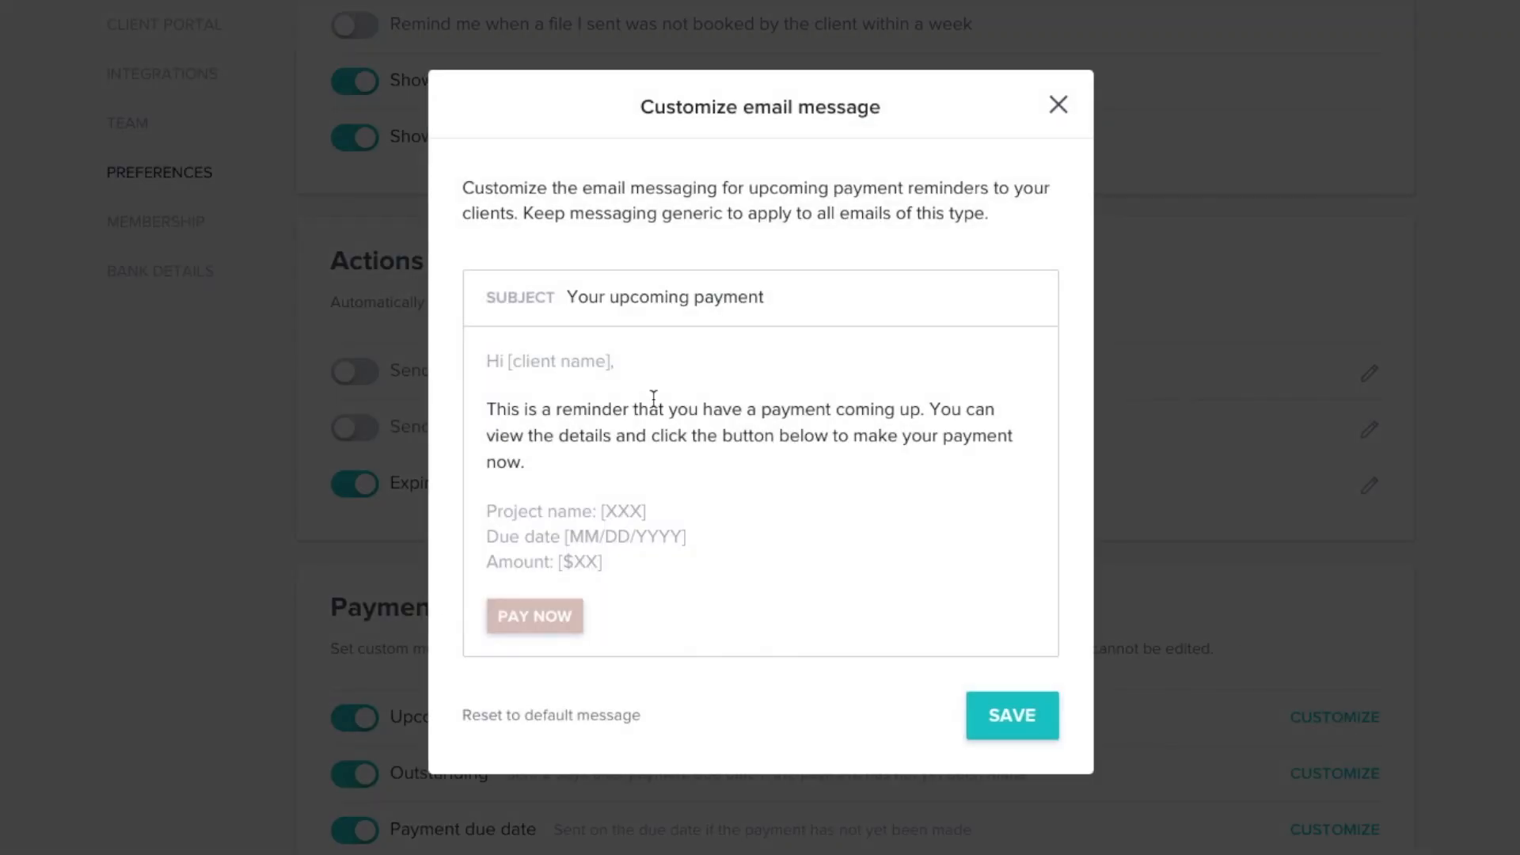
mouse_move(525, 619)
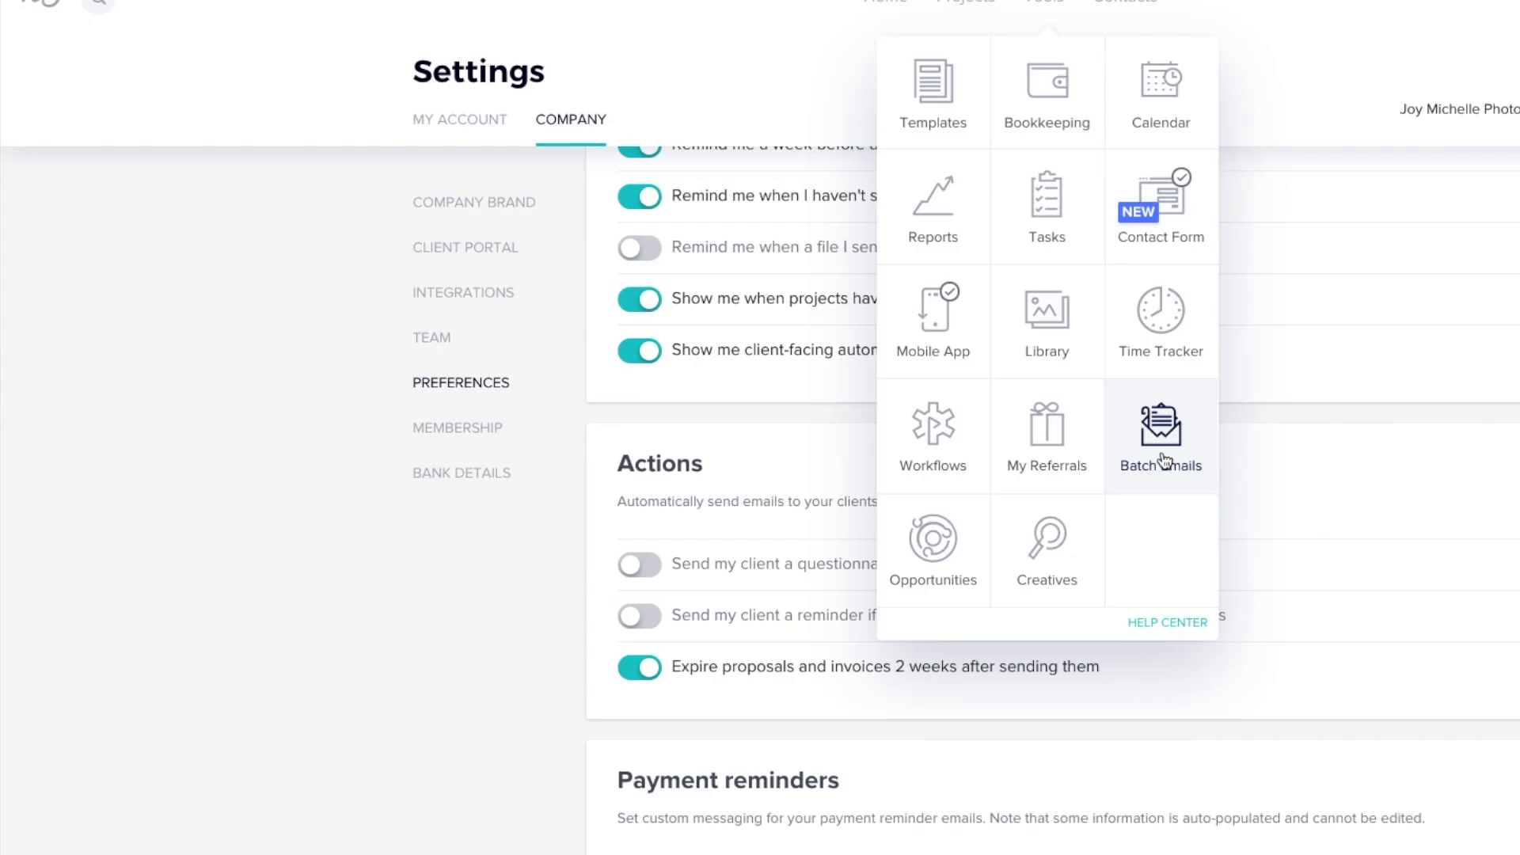
View the Batch Emails tool and open the Wedding Inquiry Workflow template from the Workflows tool.
left_click(1164, 461)
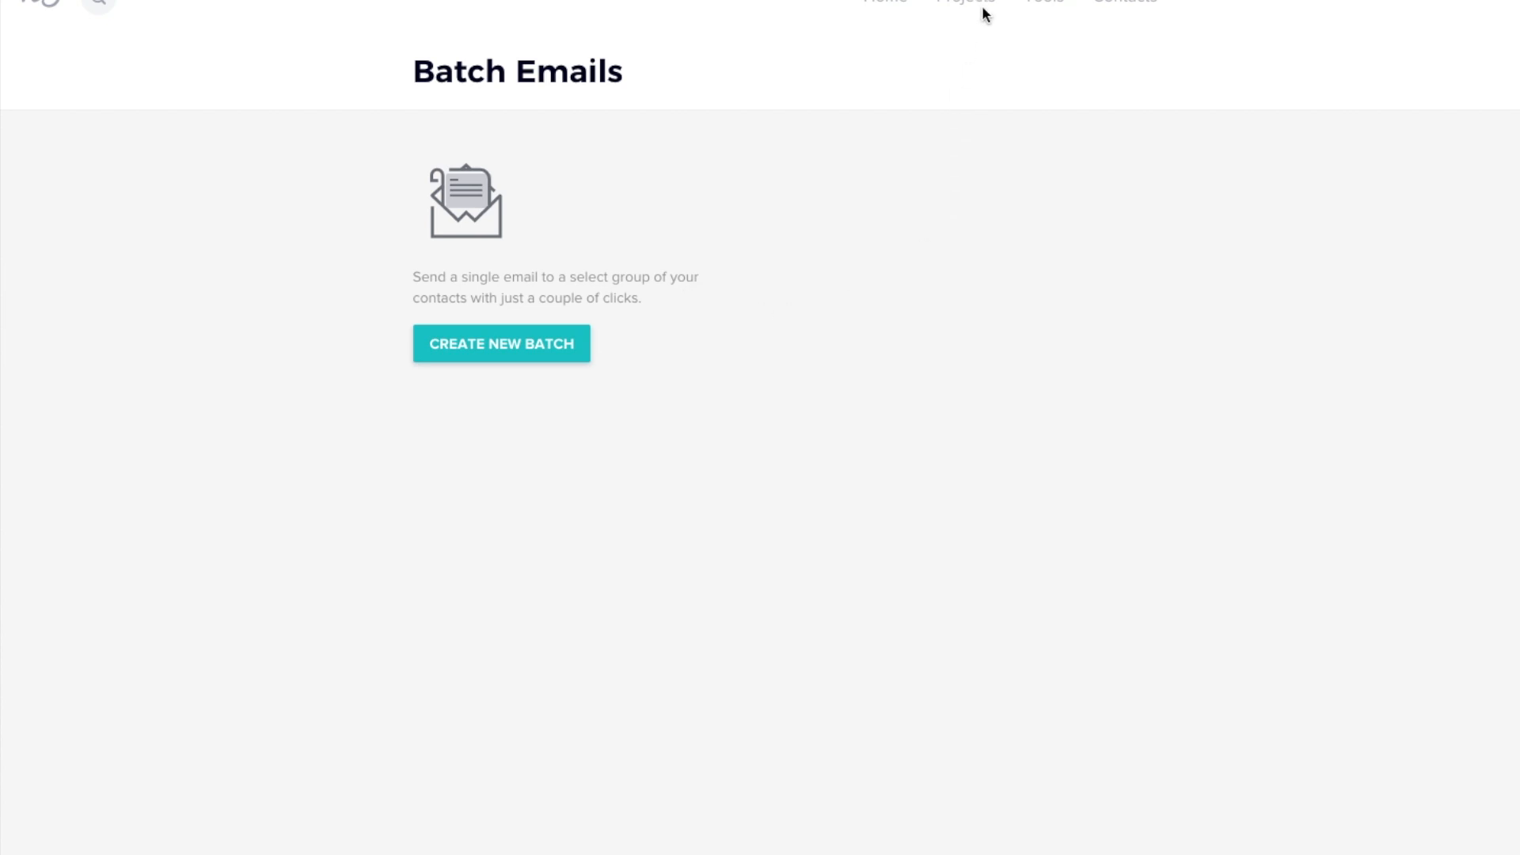
left_click(1039, 4)
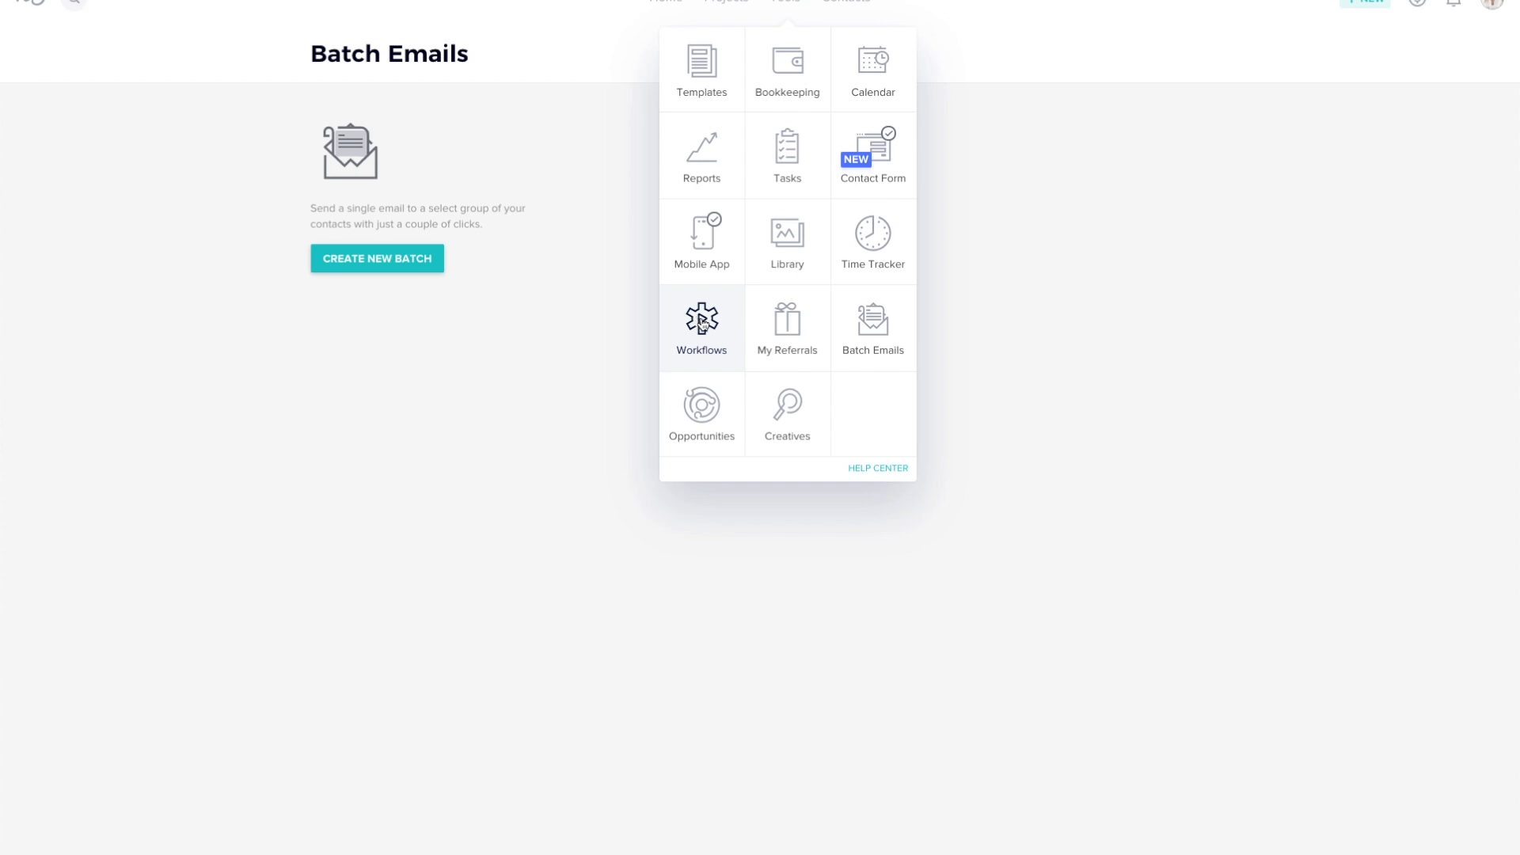
left_click(701, 322)
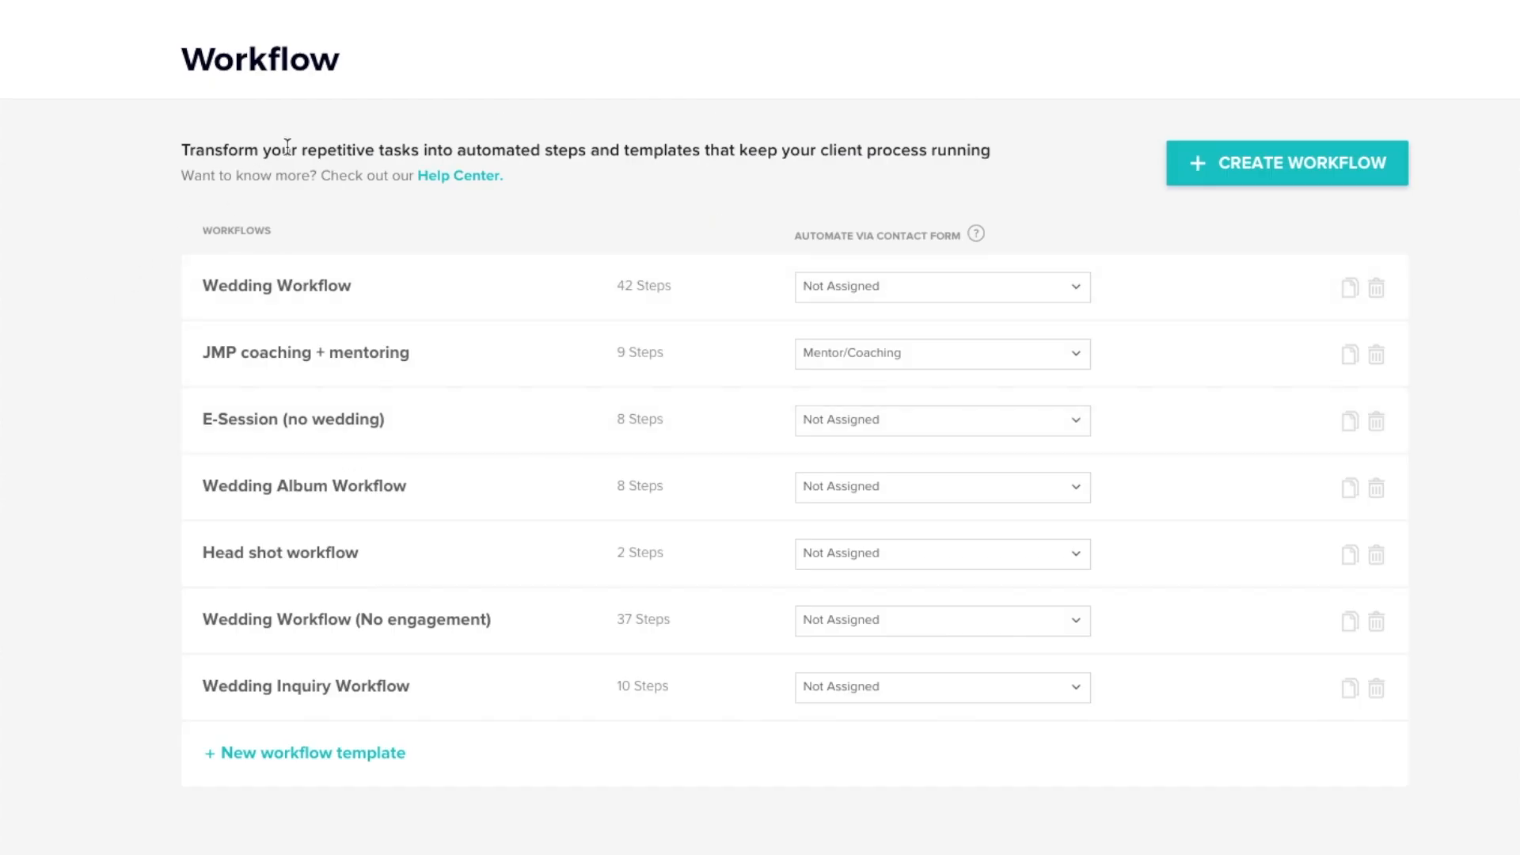
left_click_drag(398, 119, 594, 154)
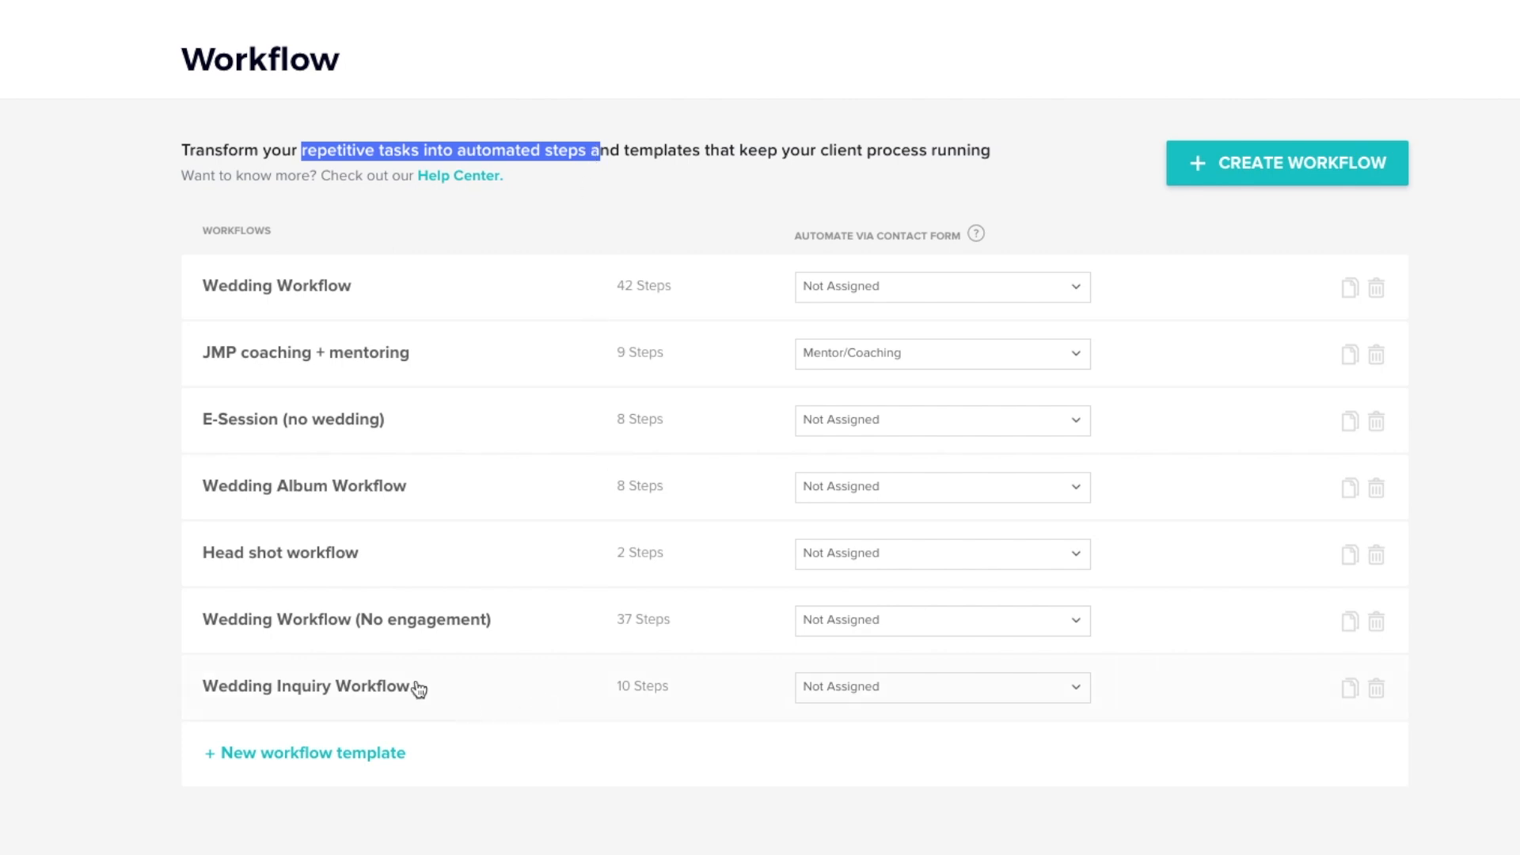
left_click(383, 697)
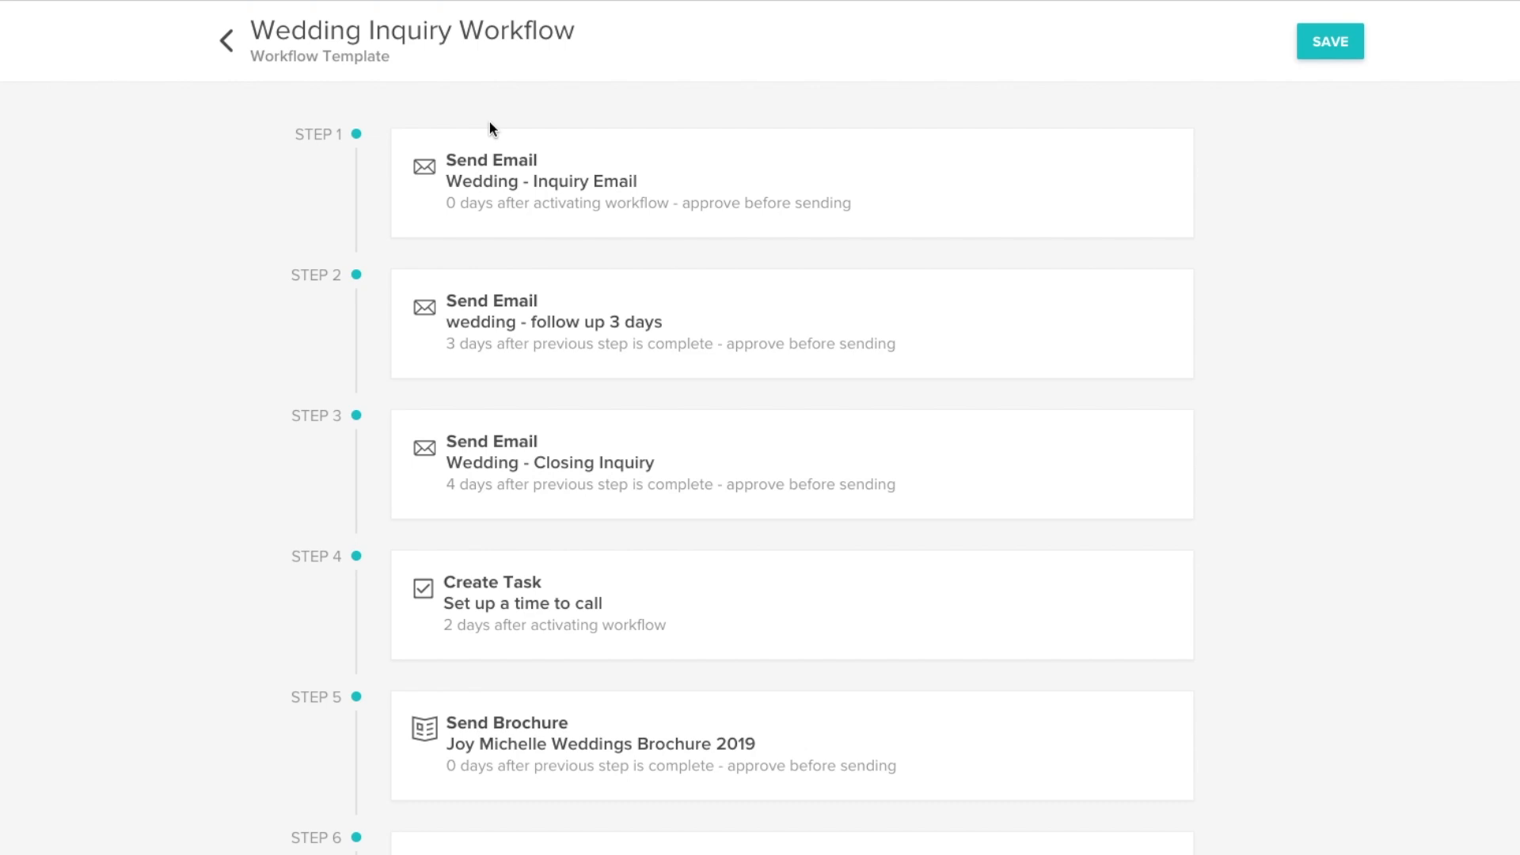
Examine the timing and approval settings of the emails in steps 1 to 3 of the Wedding Inquiry Workflow.
left_click_drag(445, 203, 673, 205)
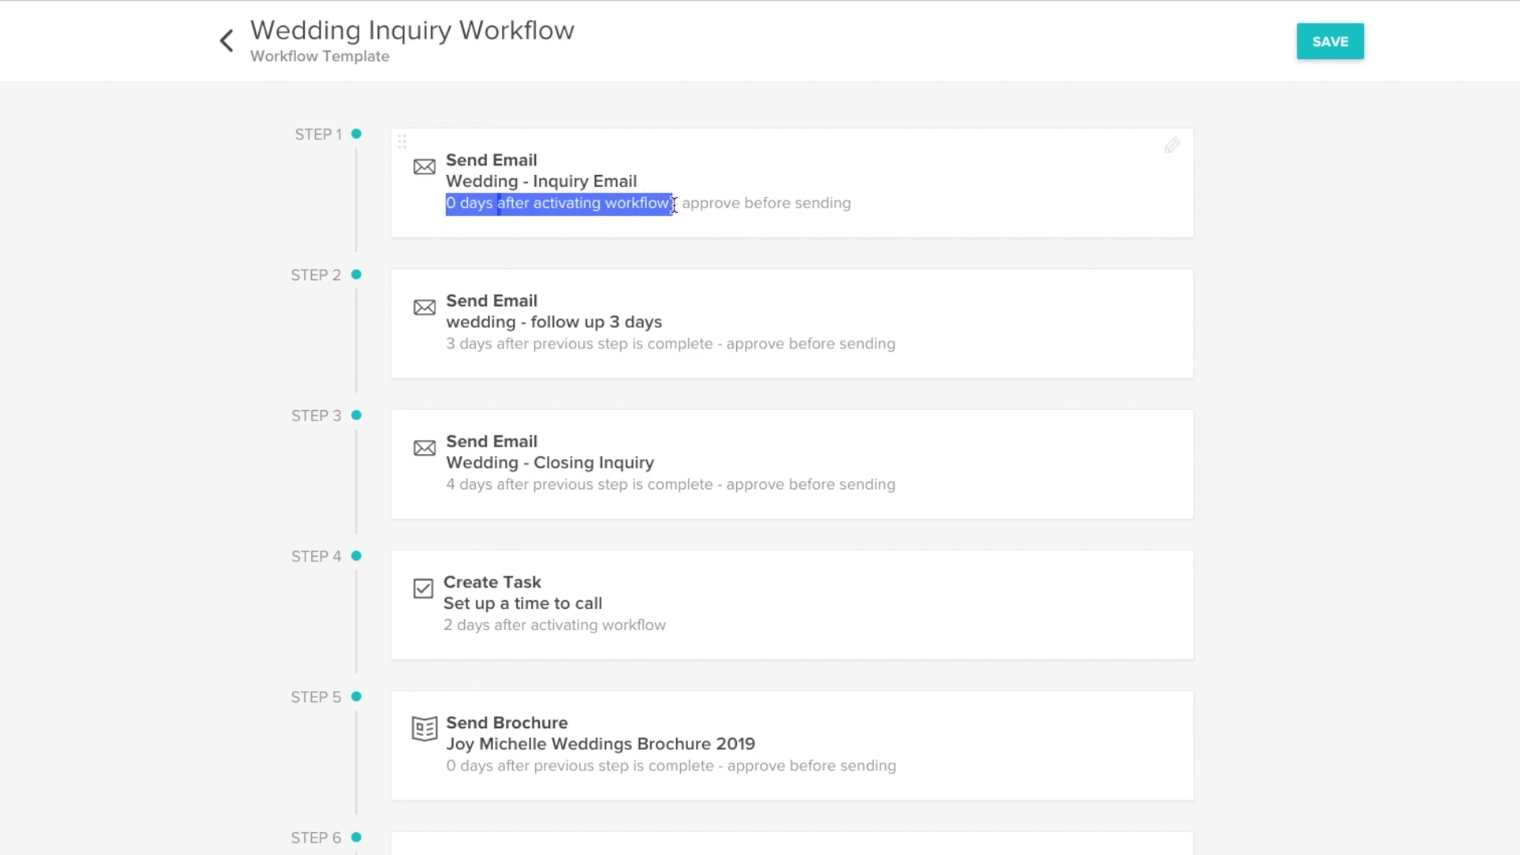
left_click(635, 190)
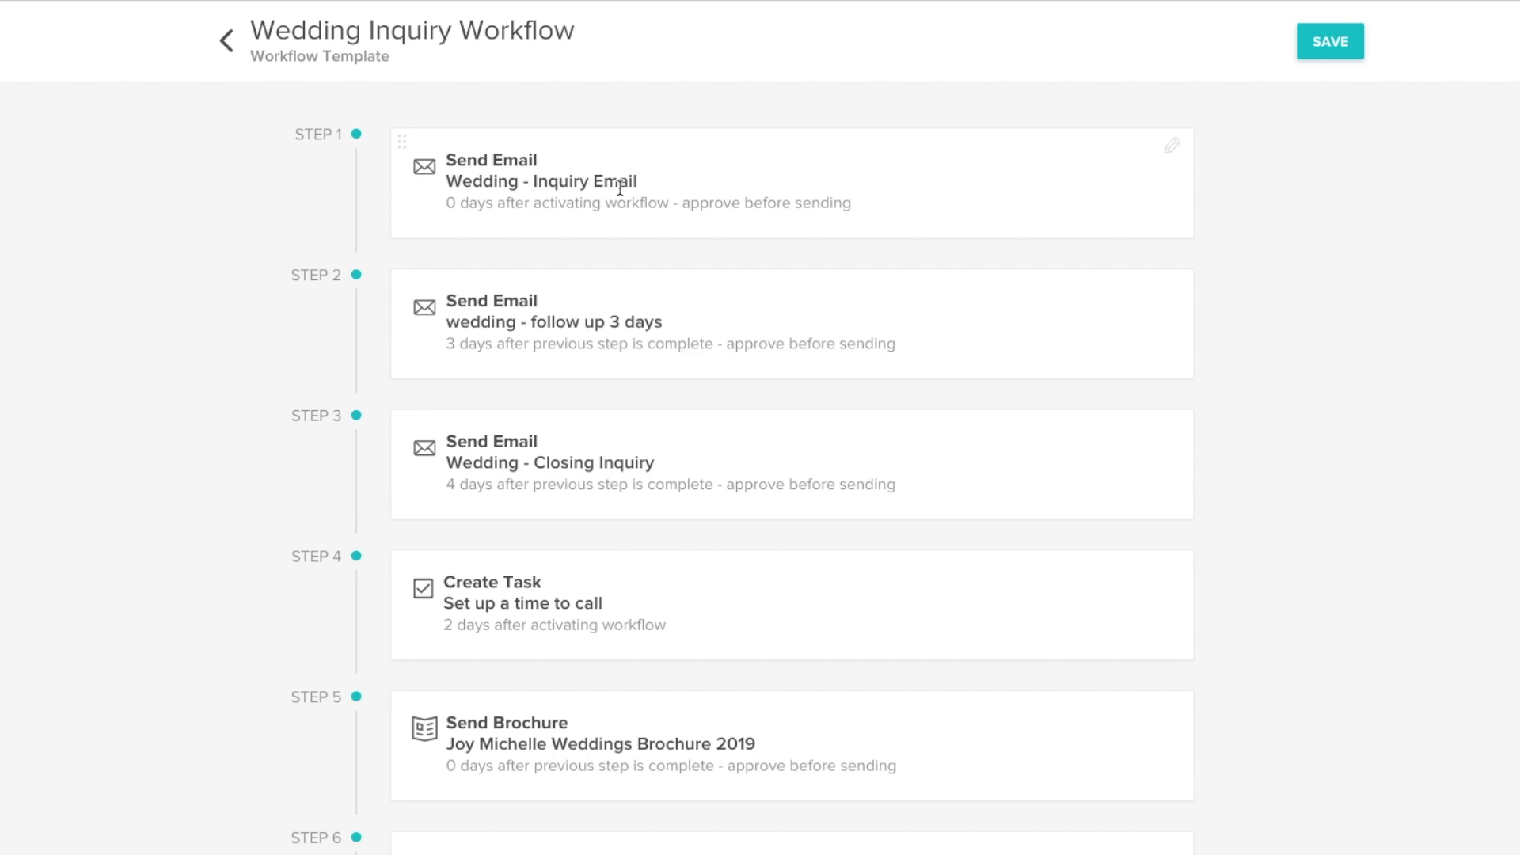
left_click_drag(685, 196, 960, 218)
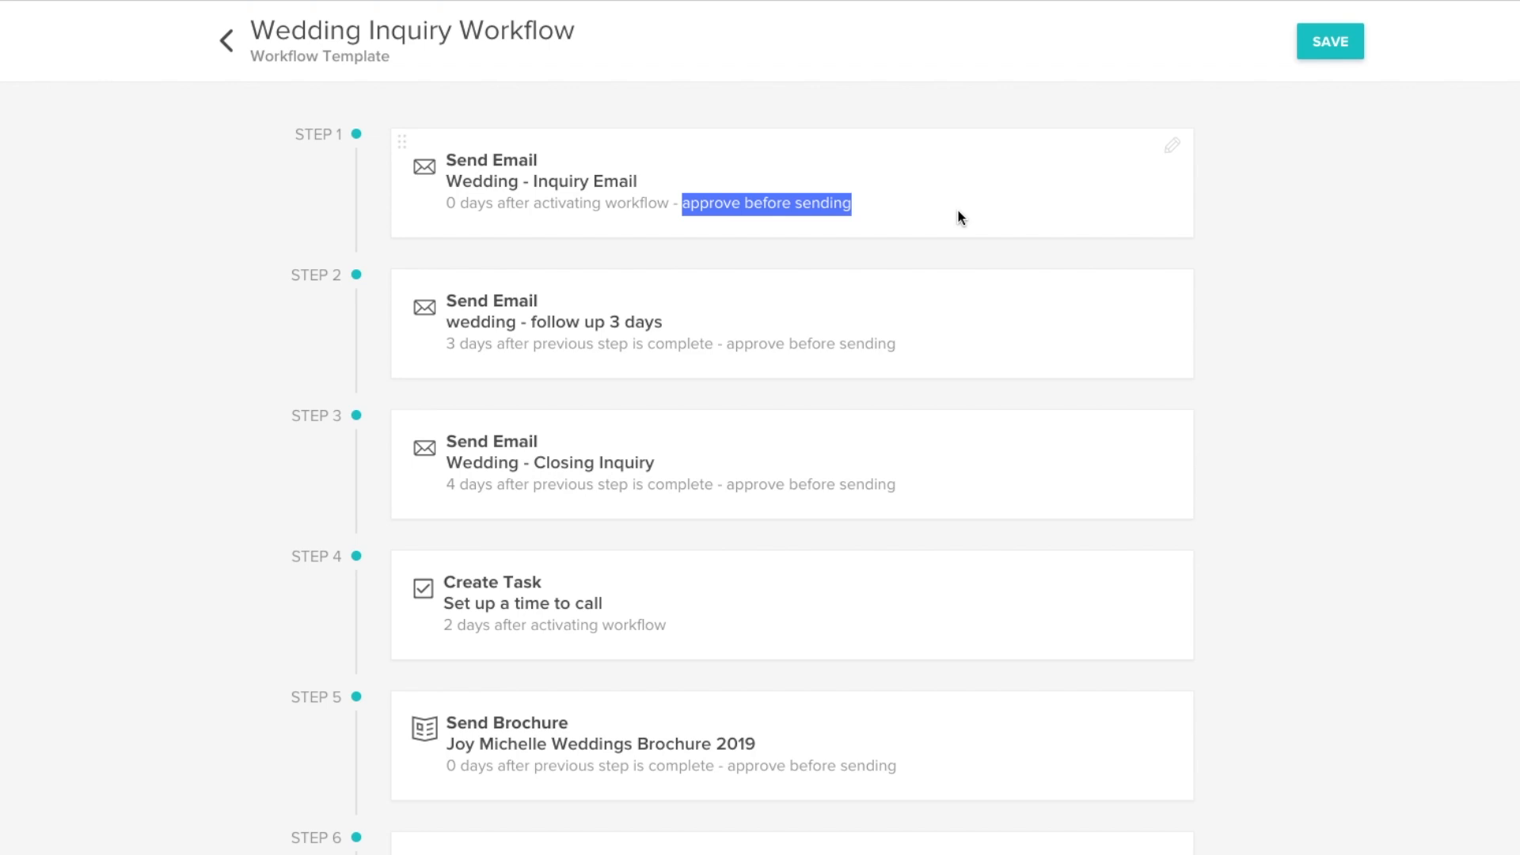
left_click(678, 211)
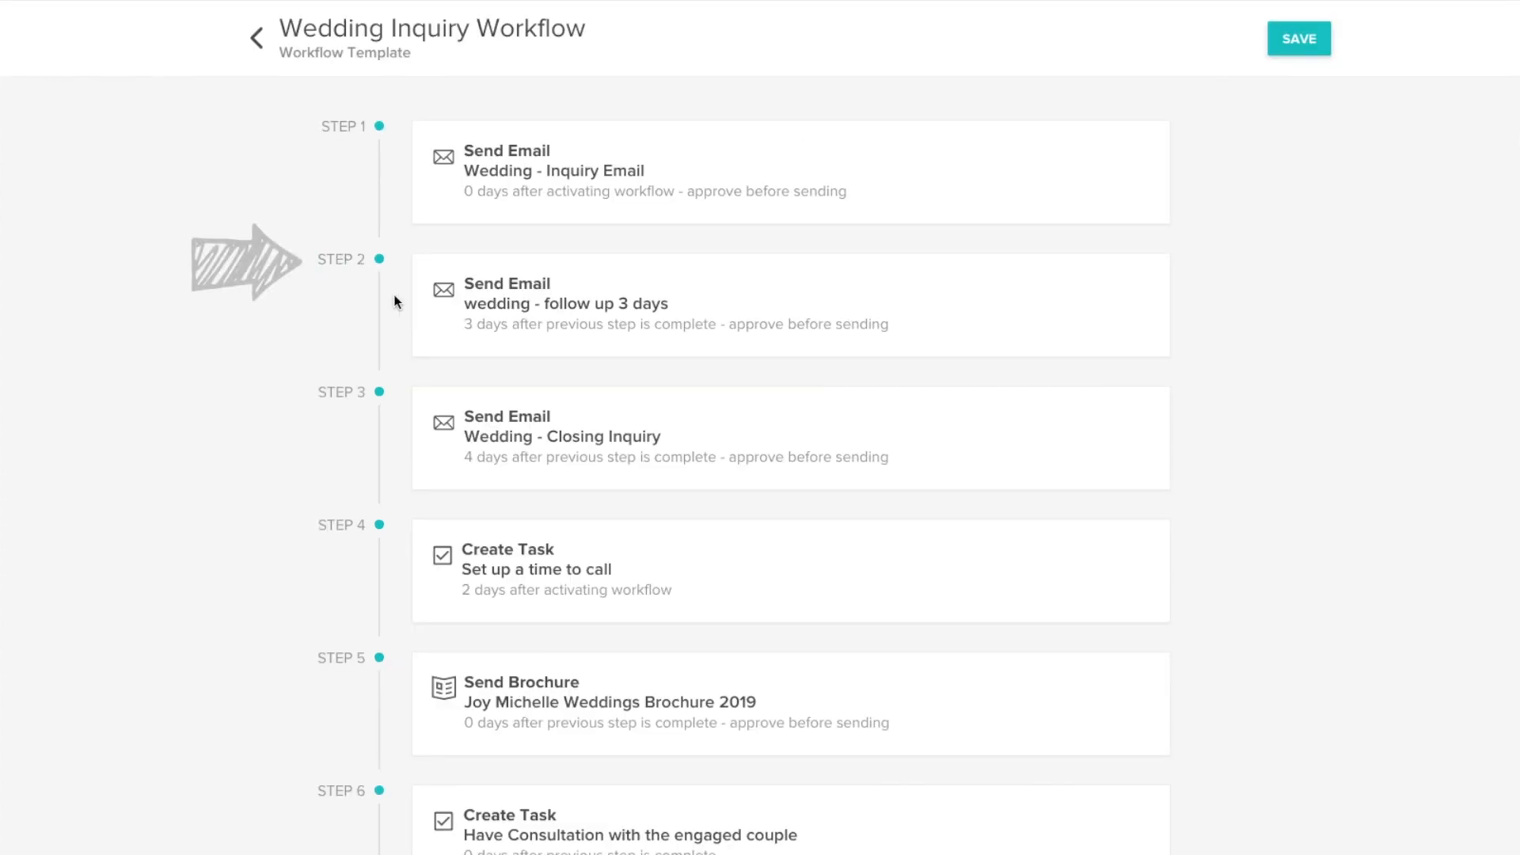
left_click_drag(463, 329, 492, 325)
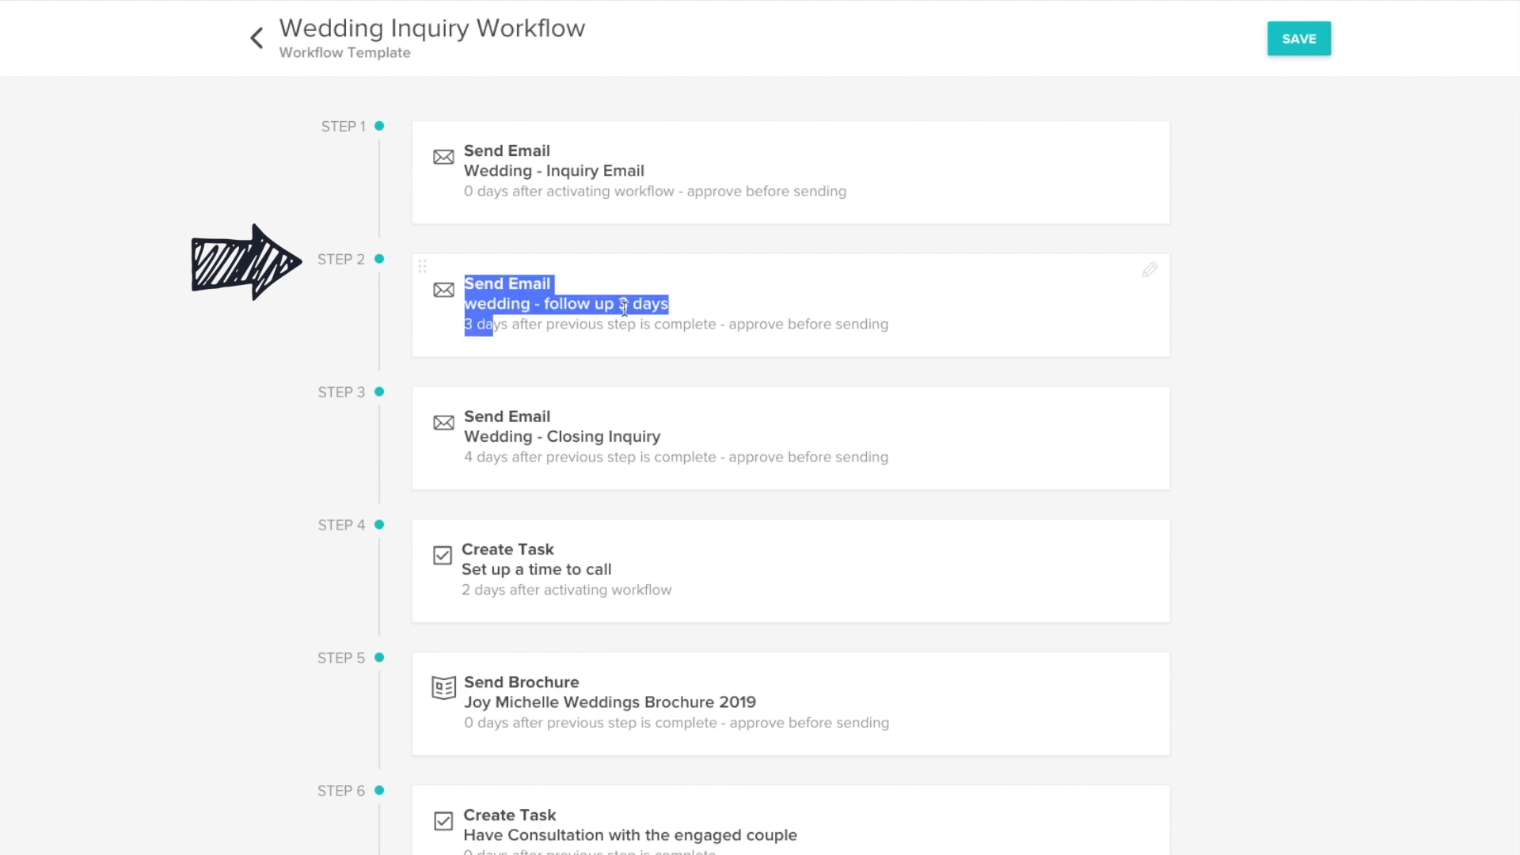
left_click_drag(775, 324, 880, 324)
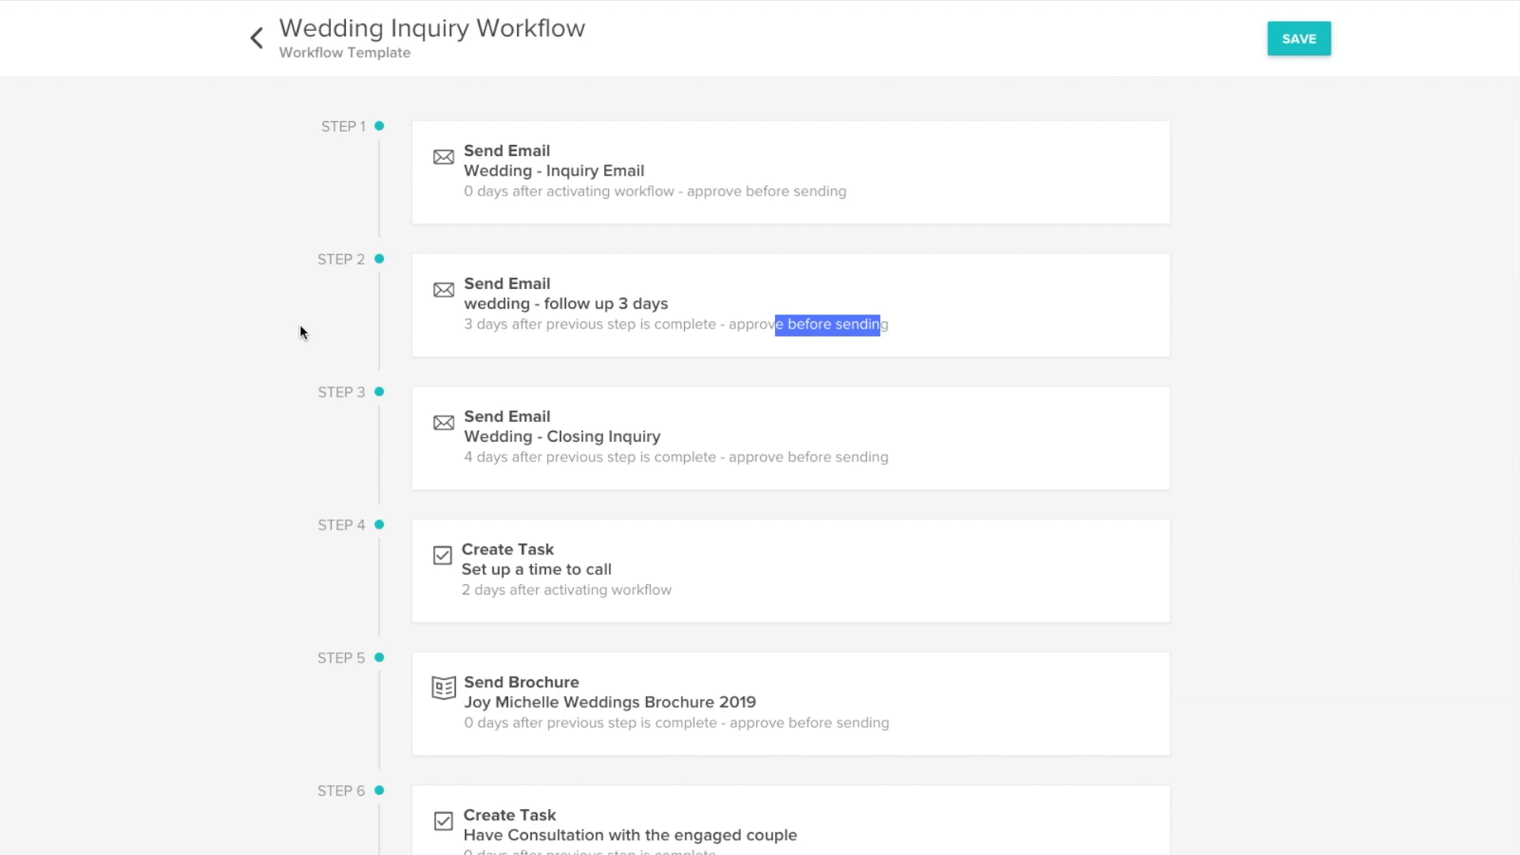
left_click_drag(326, 392, 411, 408)
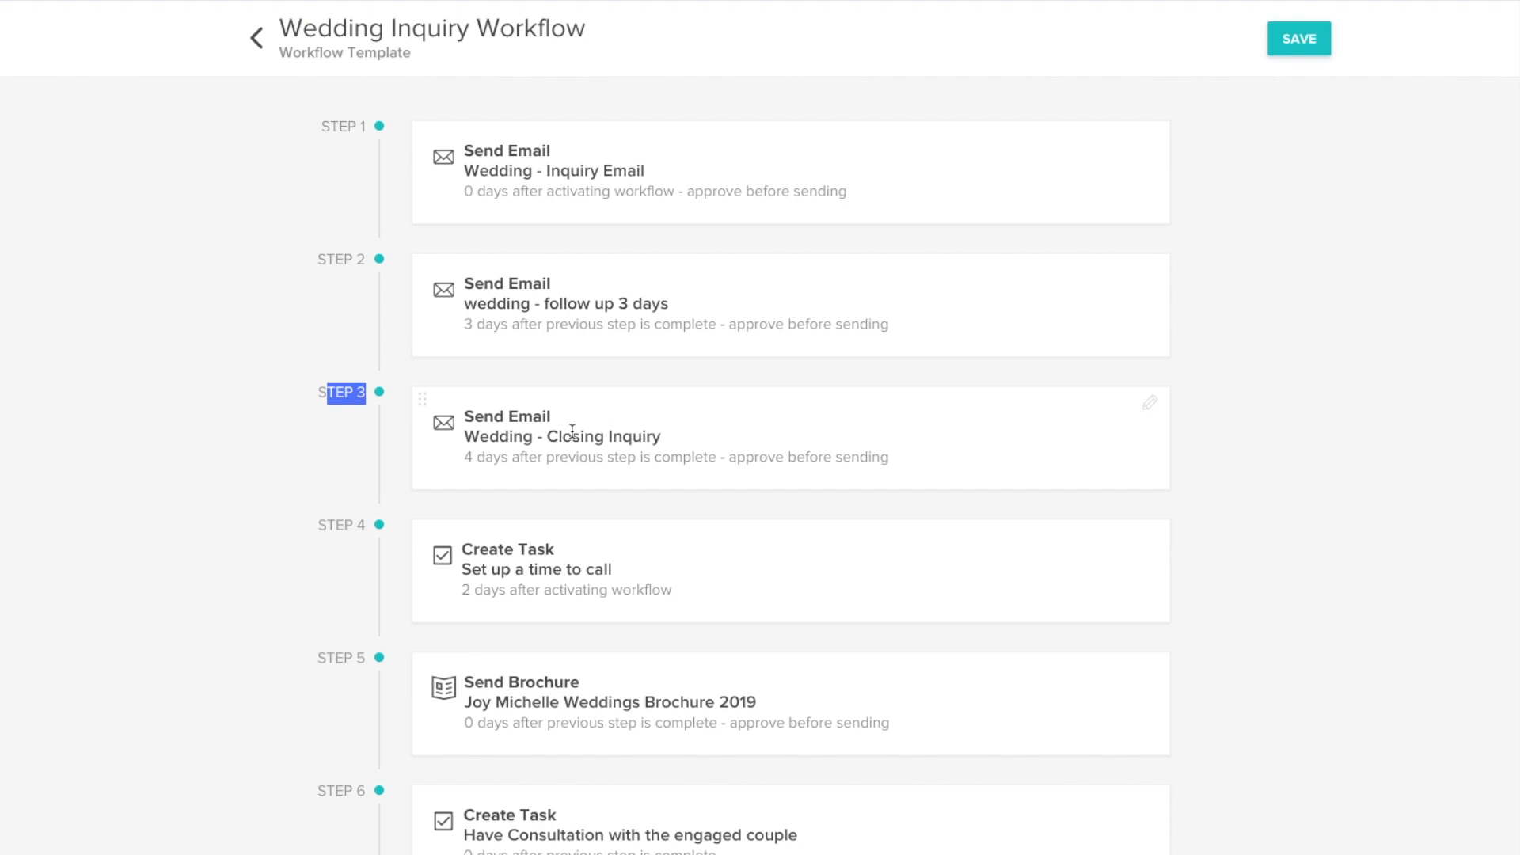
left_click(315, 457)
Examine workflow steps 4 to 6, covering the call task, the brochure and the consultation with the couple.
scroll(316, 449, "down", 2)
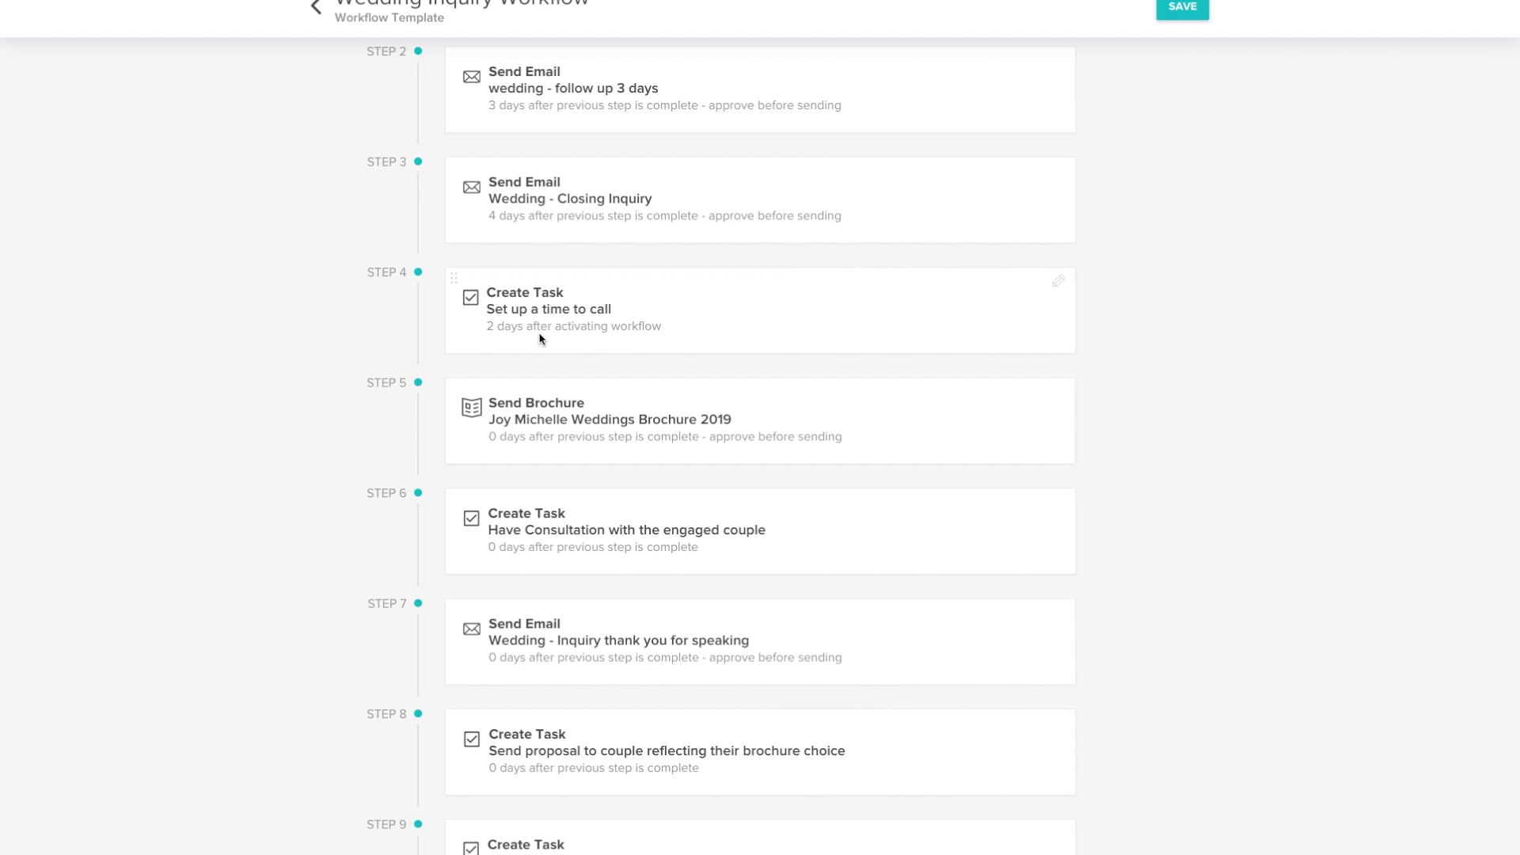
scroll(556, 412, "down", 1)
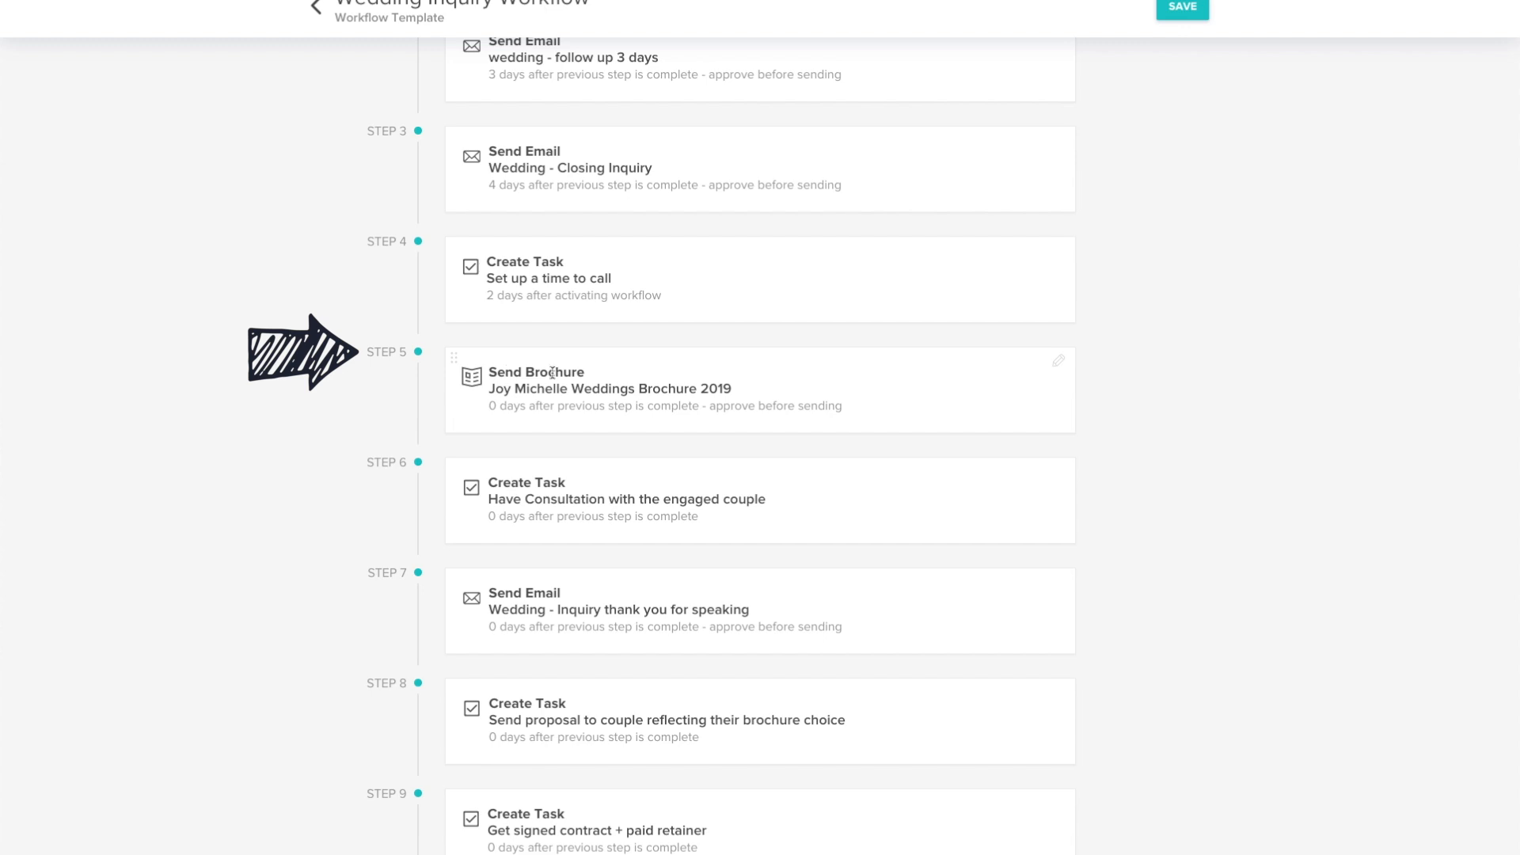
scroll(576, 373, "down", 3)
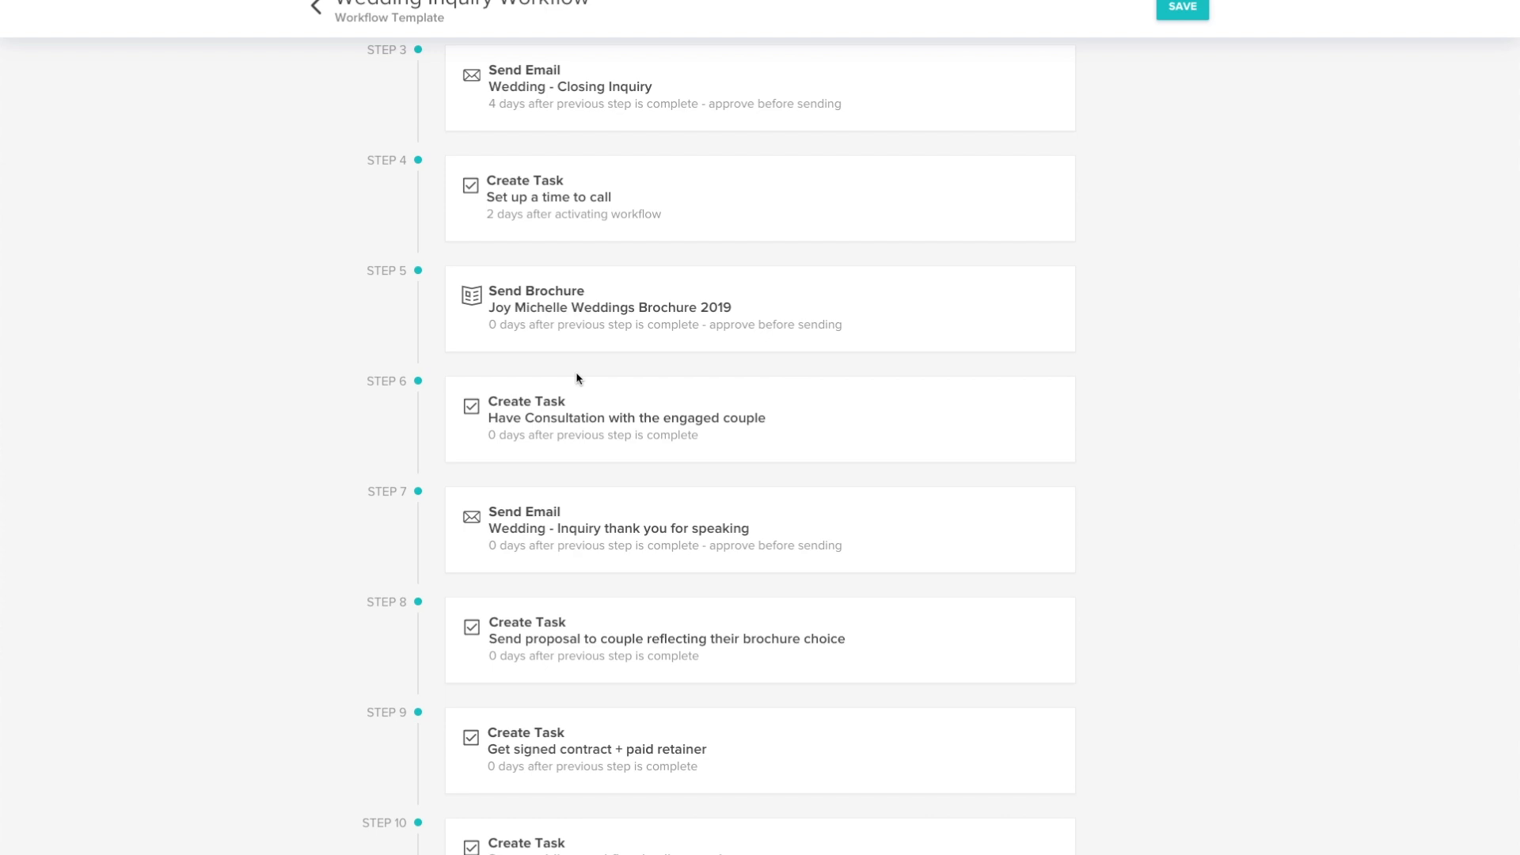
scroll(576, 379, "down", 1)
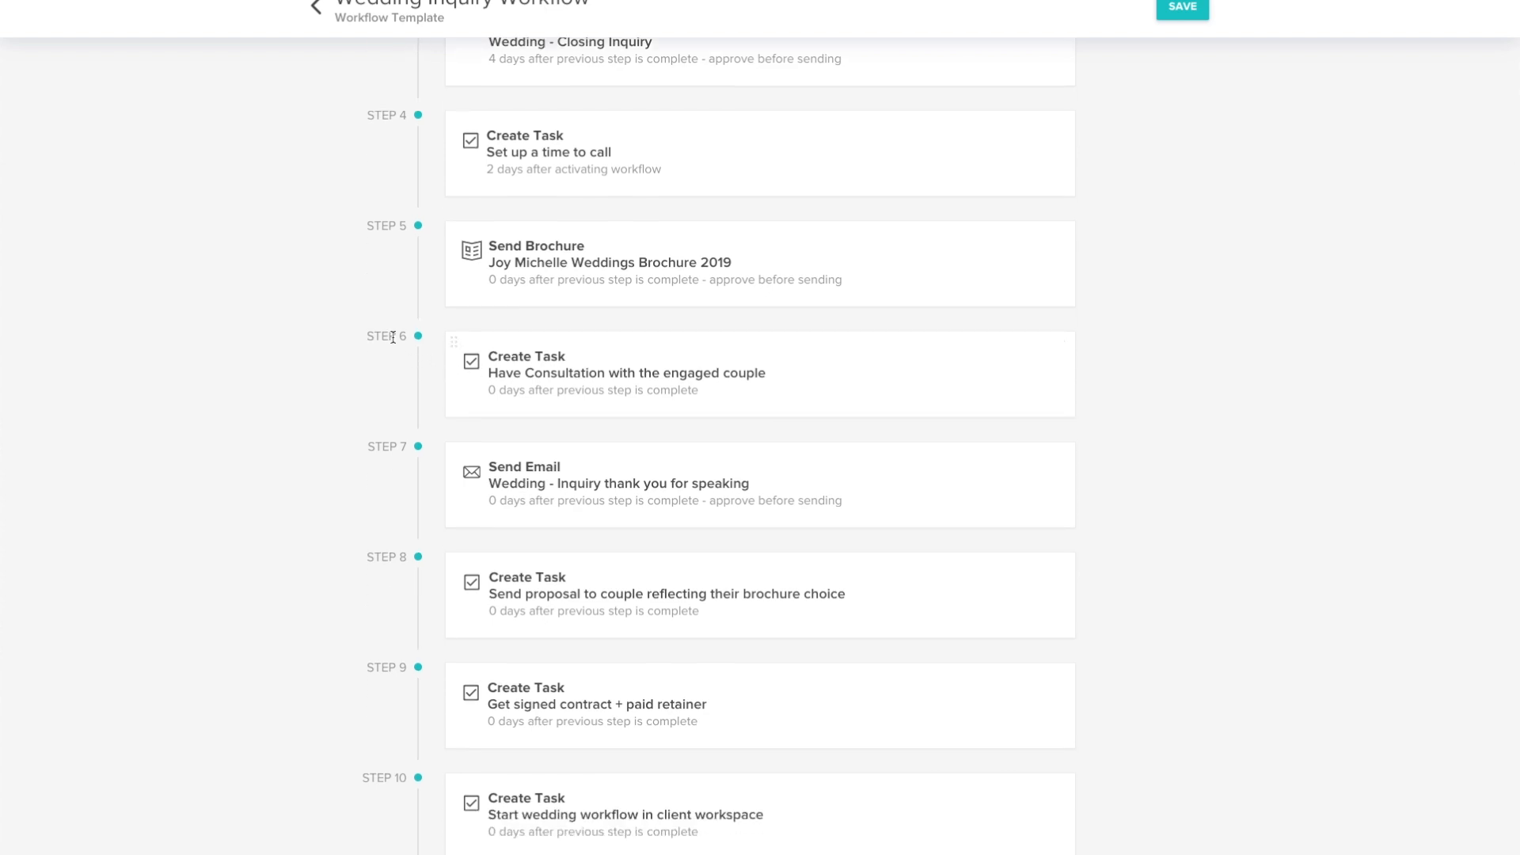
mouse_move(452, 343)
left_mouse_down()
mouse_move(454, 135)
mouse_move(472, 356)
left_mouse_up()
scroll(355, 361, "down", 1)
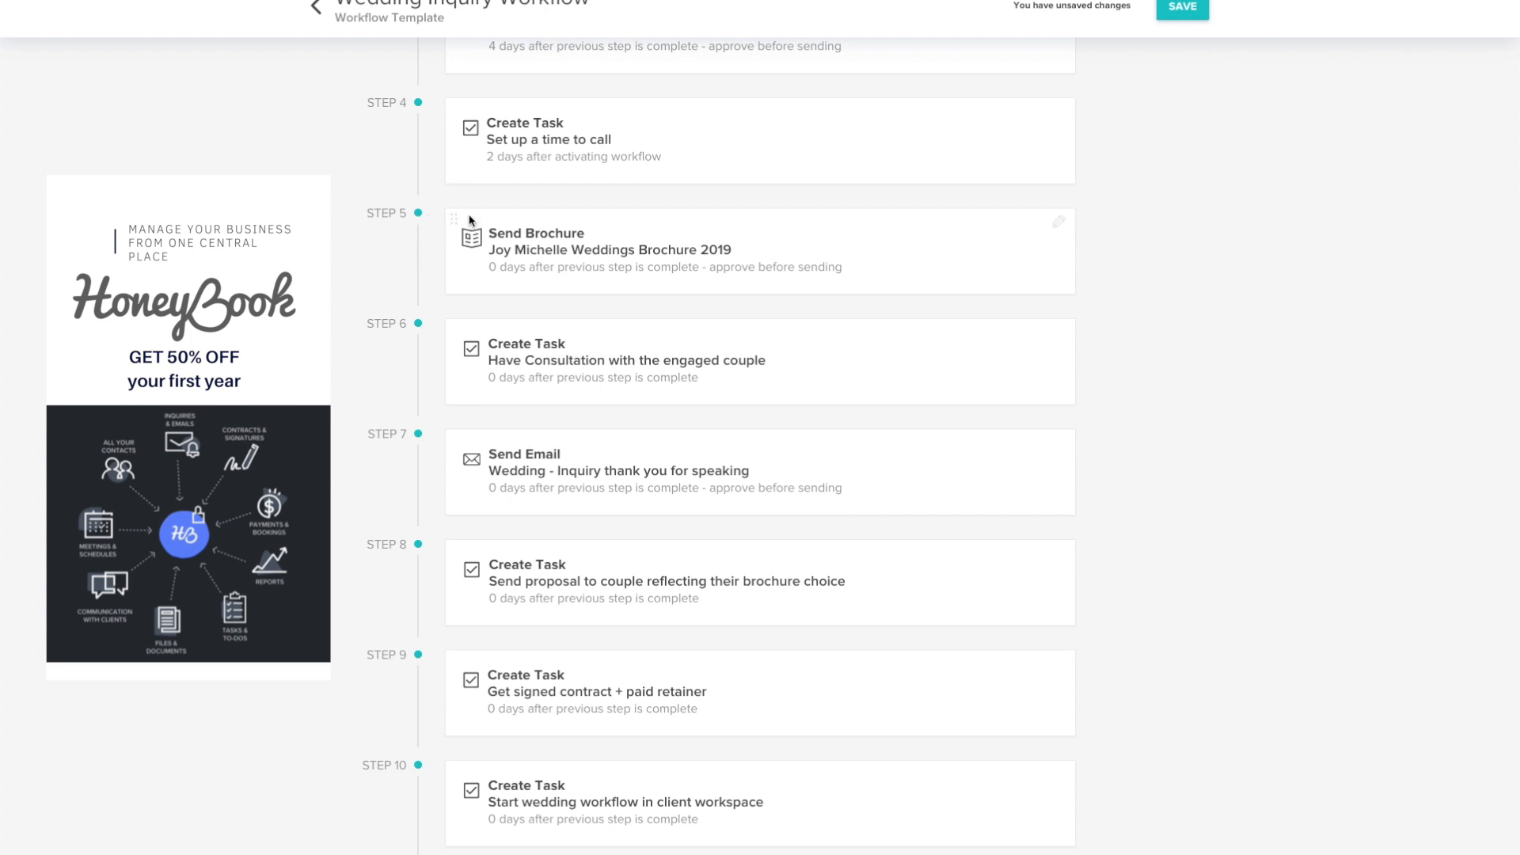
Examine workflow steps 7 to 10, from the thank-you email to the task for starting the wedding workflow.
scroll(331, 395, "down", 1)
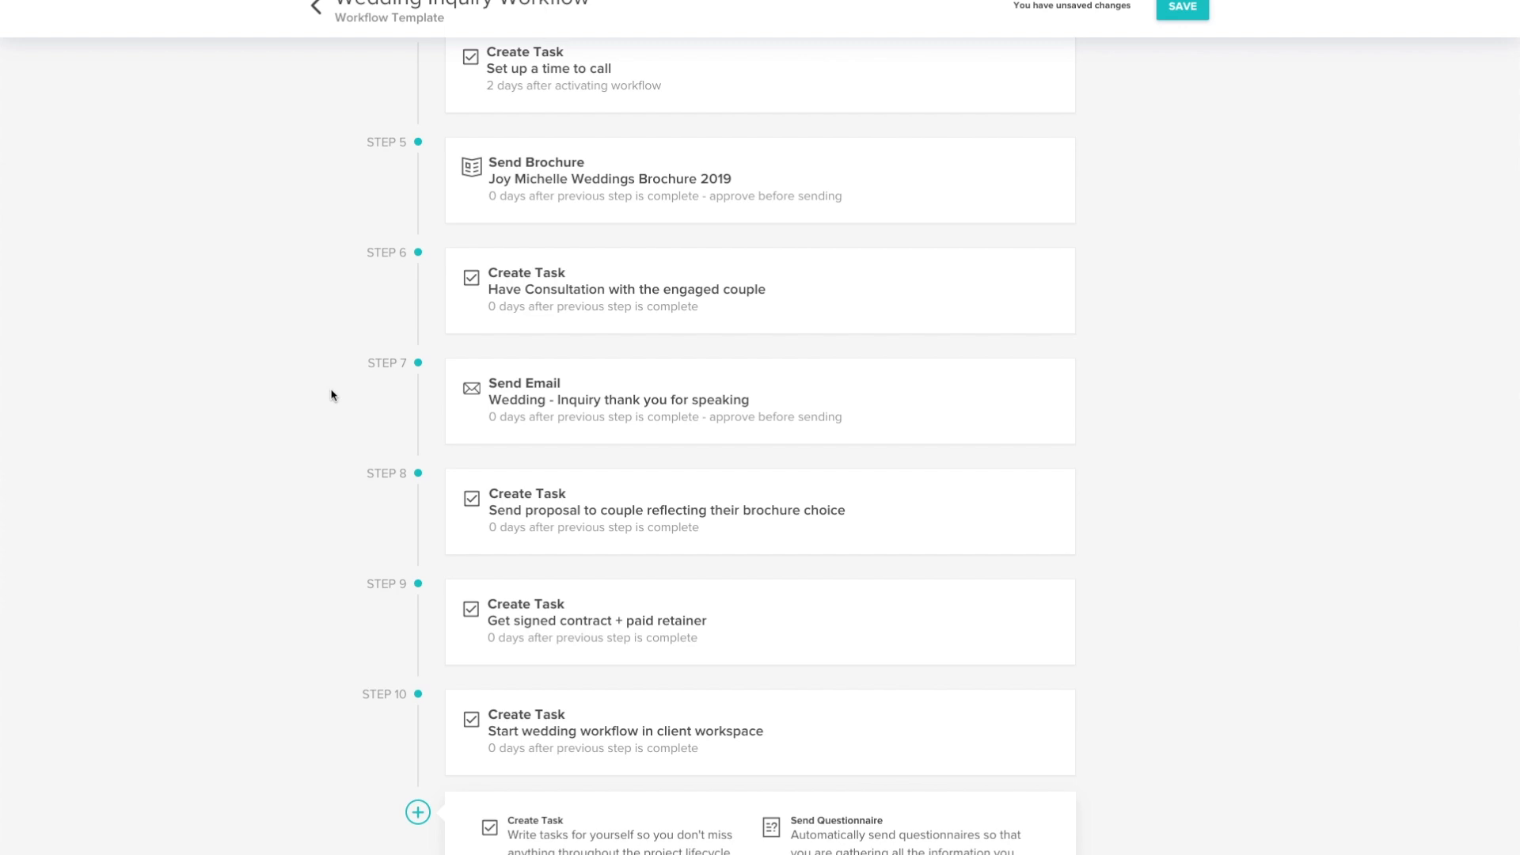
scroll(332, 395, "down", 1)
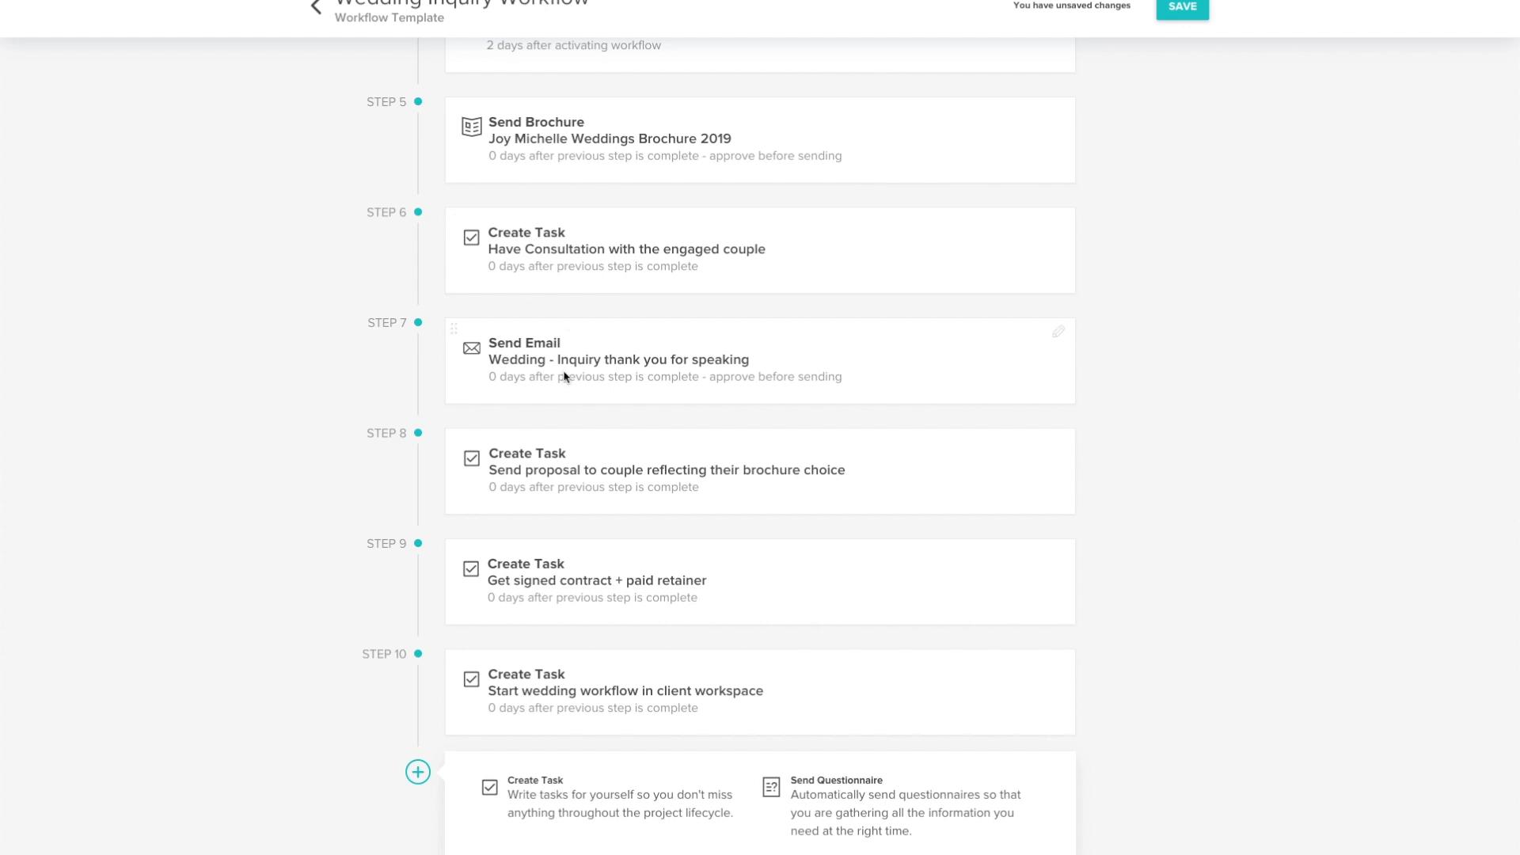
left_click_drag(554, 361, 777, 366)
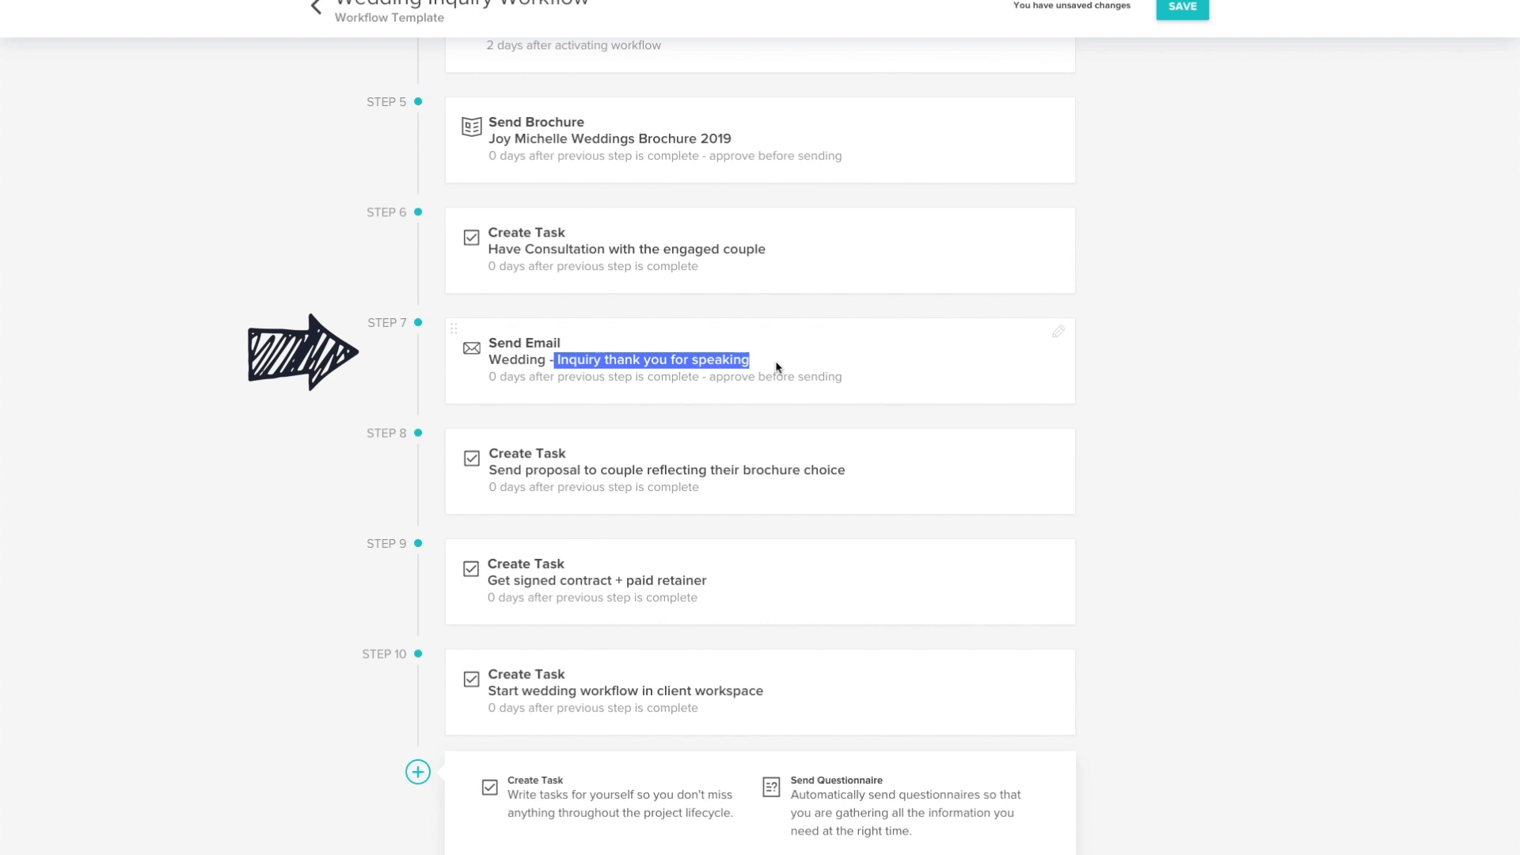
scroll(772, 370, "down", 1)
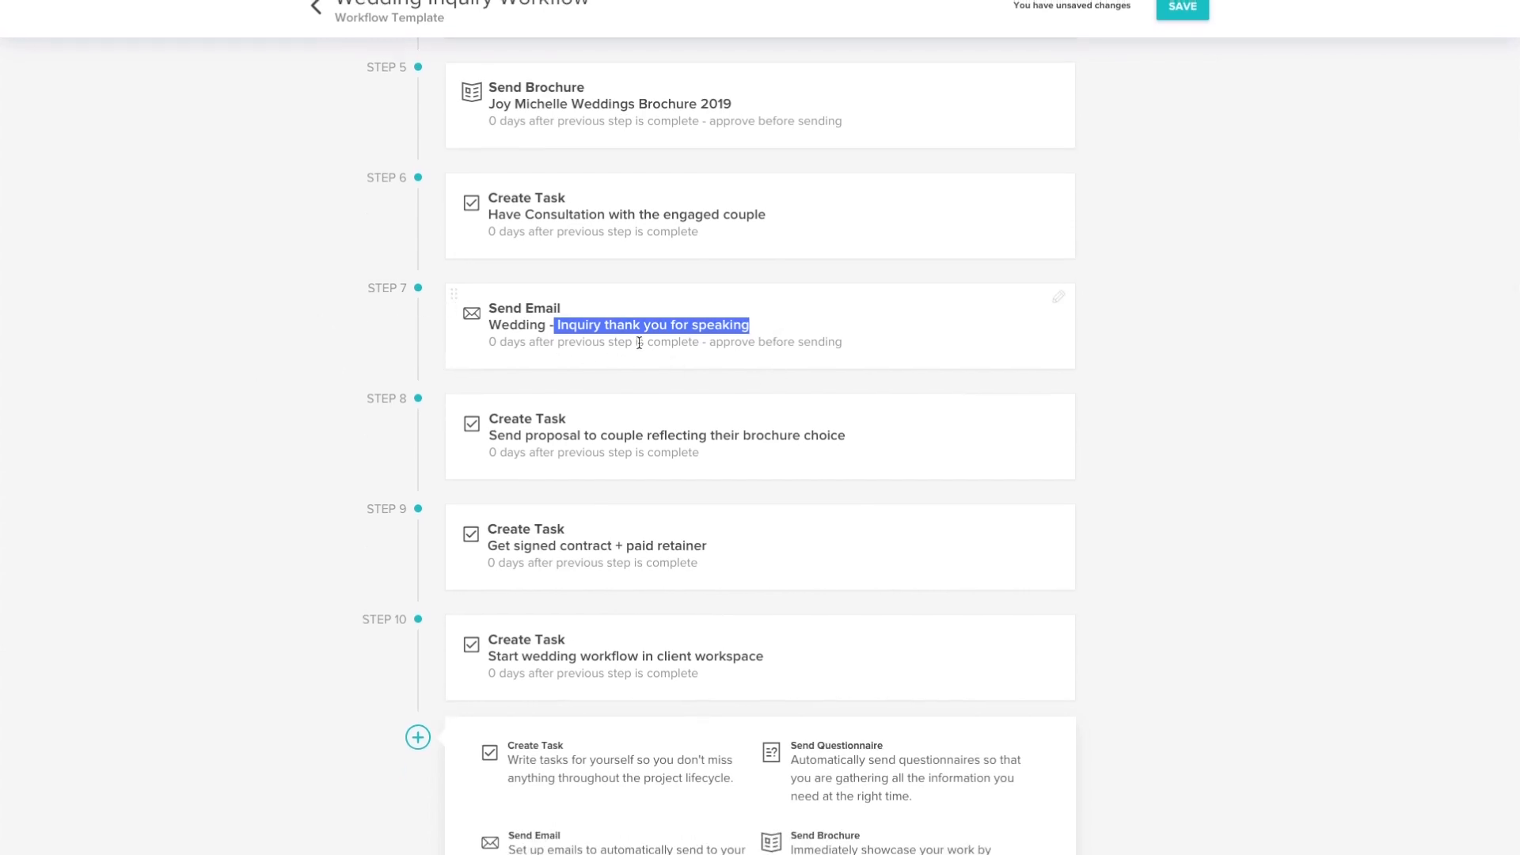
left_click(430, 443)
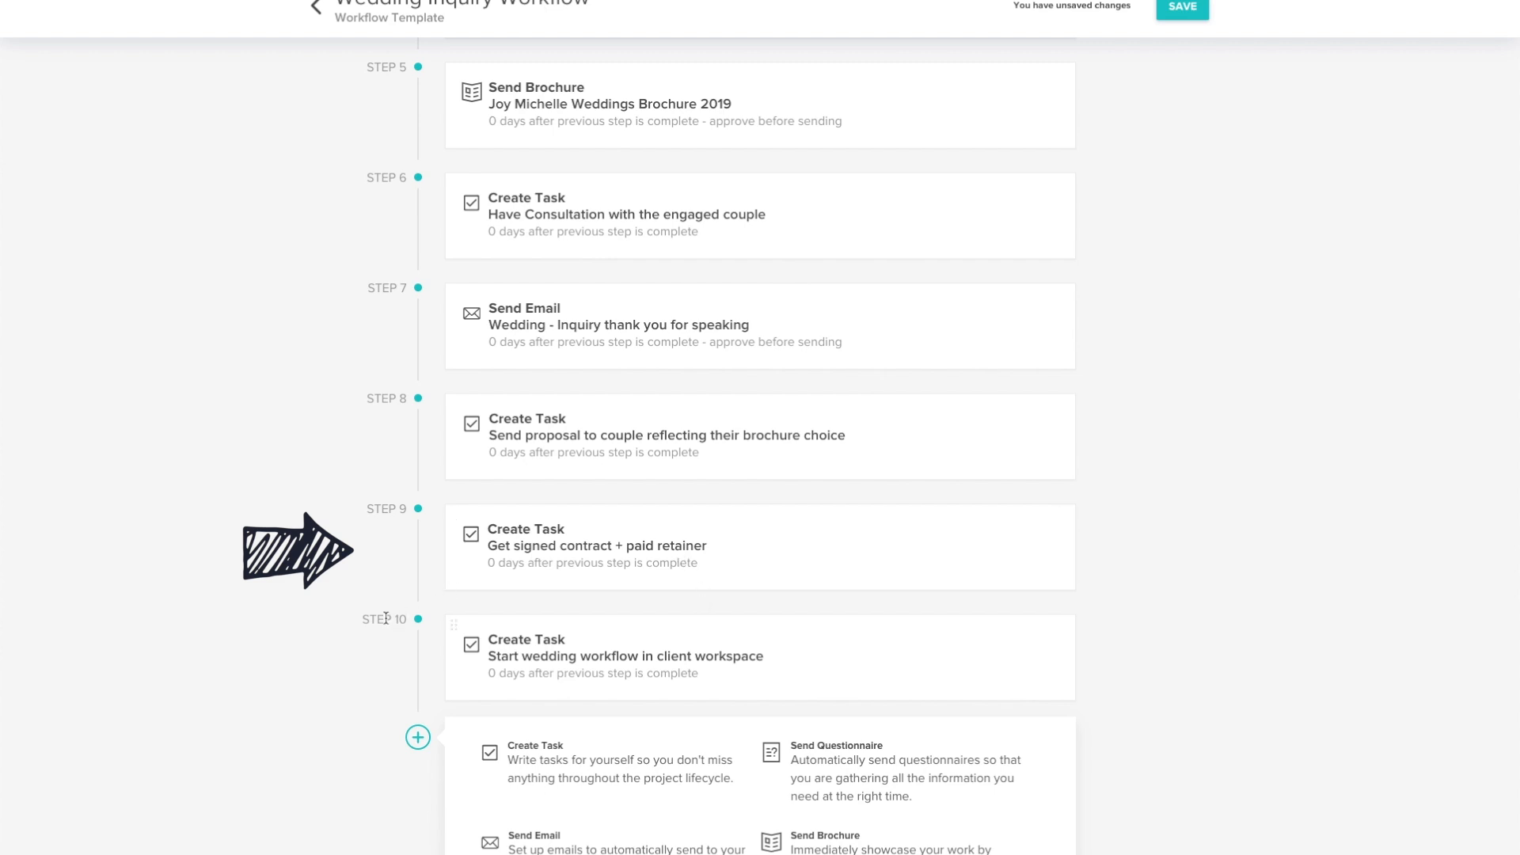
left_click(361, 615)
left_click_drag(362, 615, 404, 618)
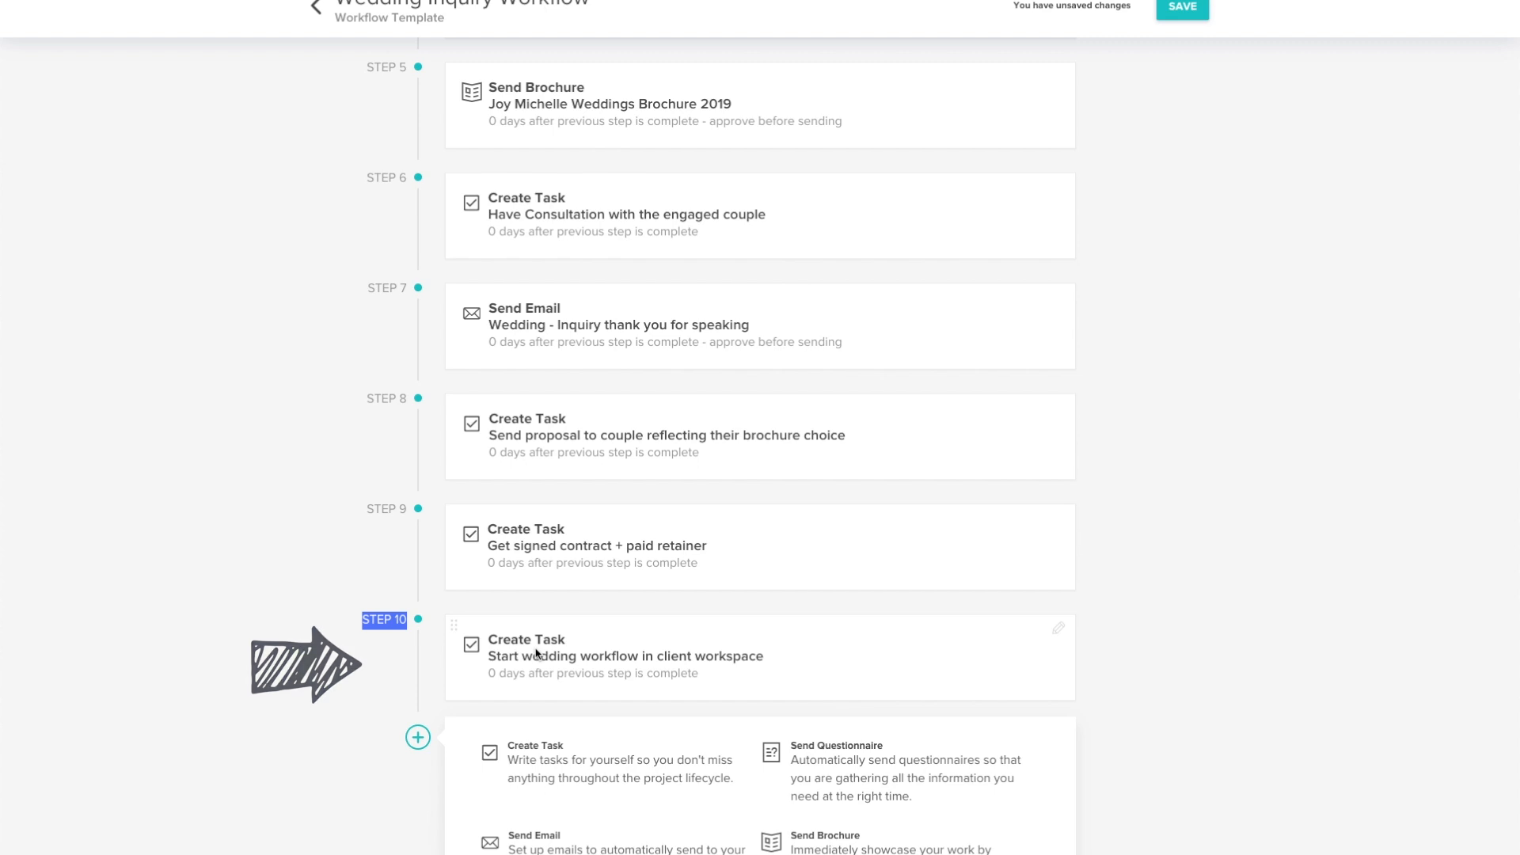
Leave the Wedding Inquiry Workflow and view the steps of the Wedding Workflow template.
left_click(318, 11)
left_click(797, 512)
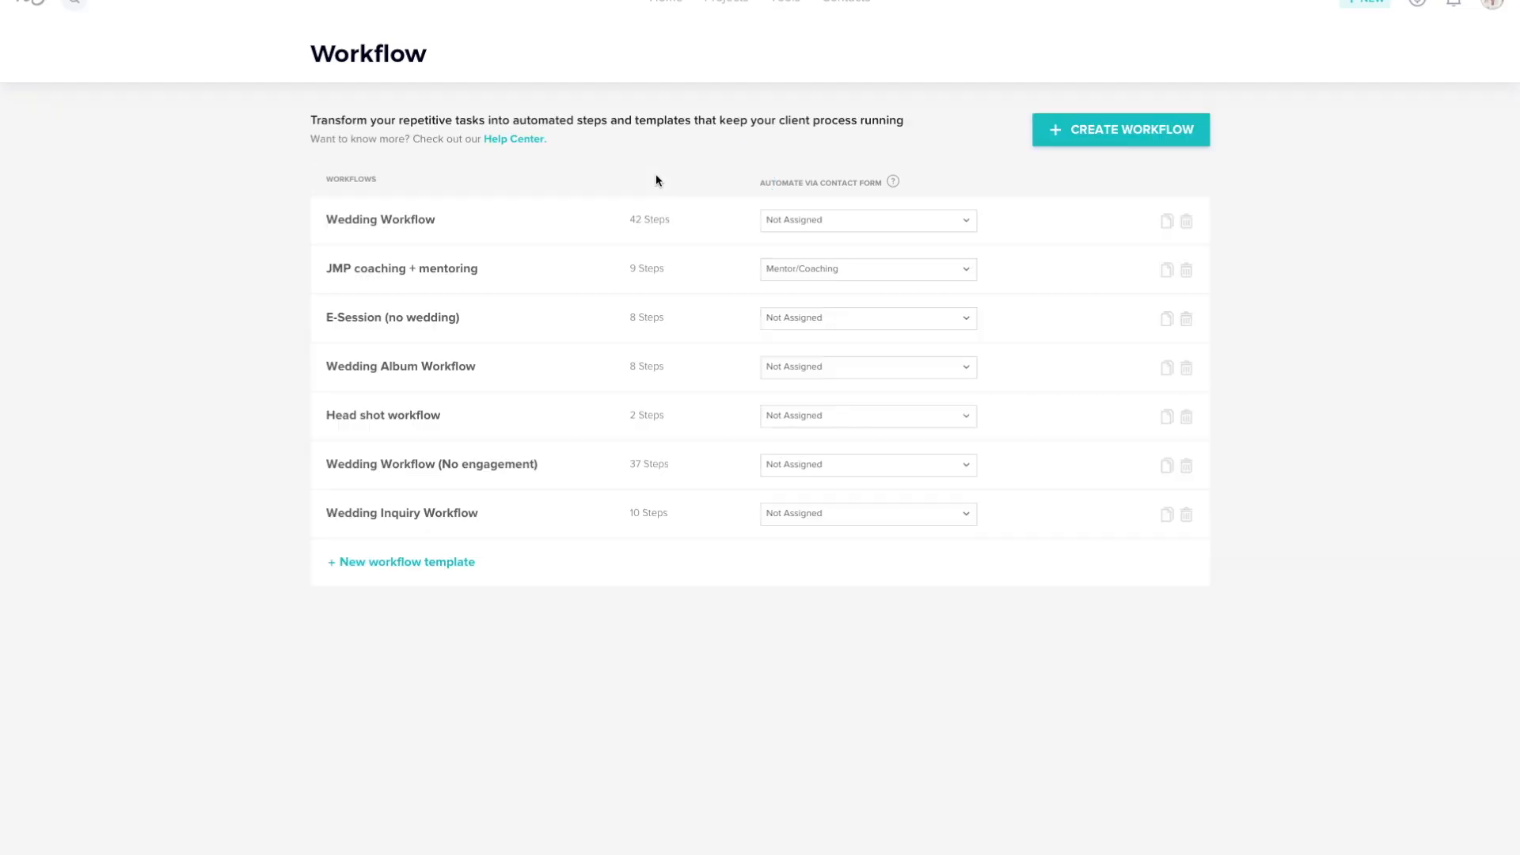
left_click(413, 222)
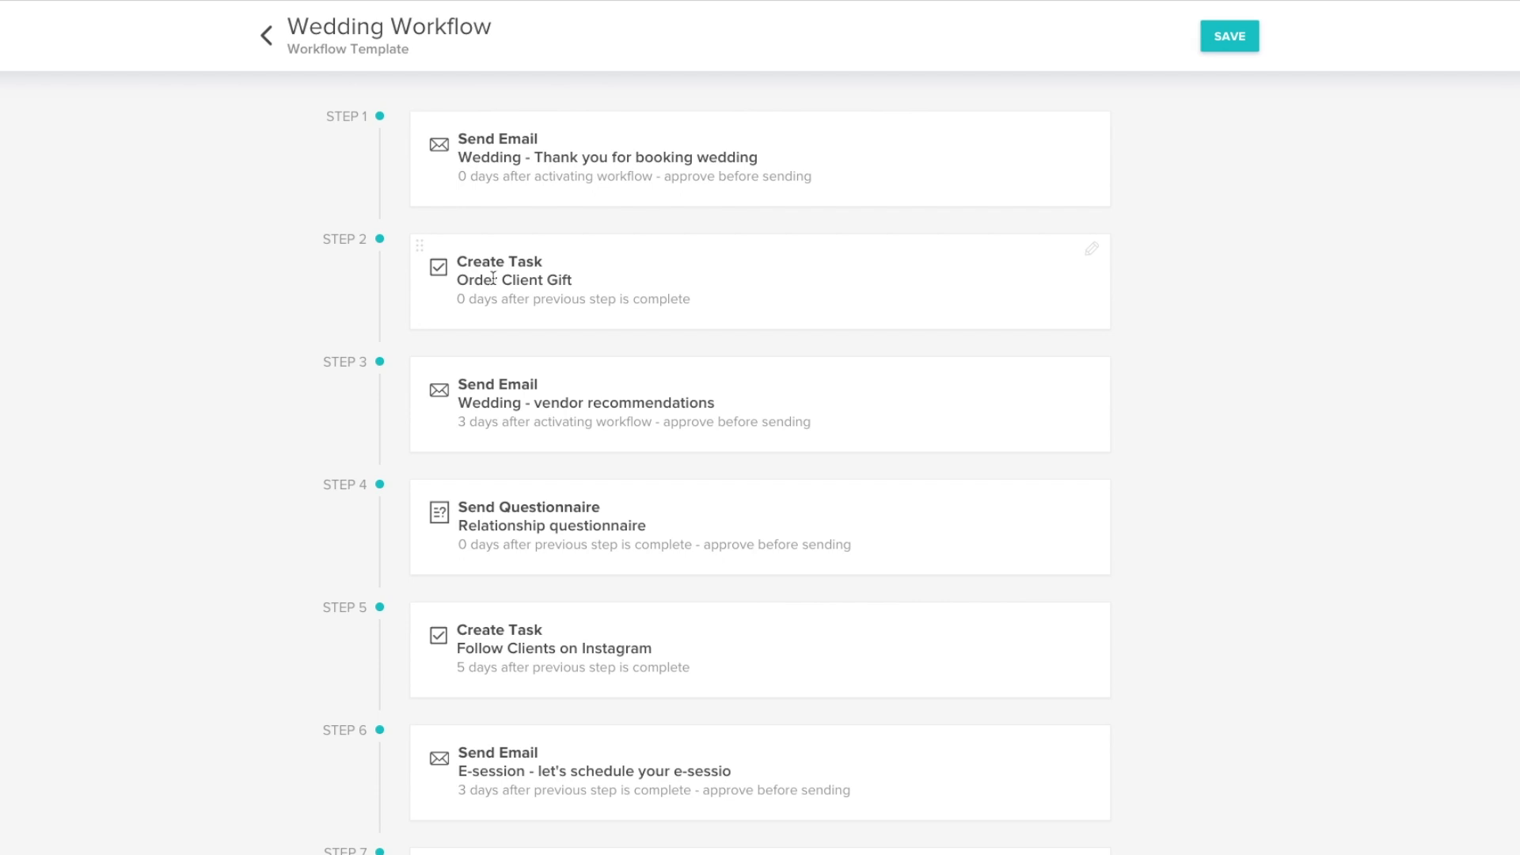
left_click(268, 40)
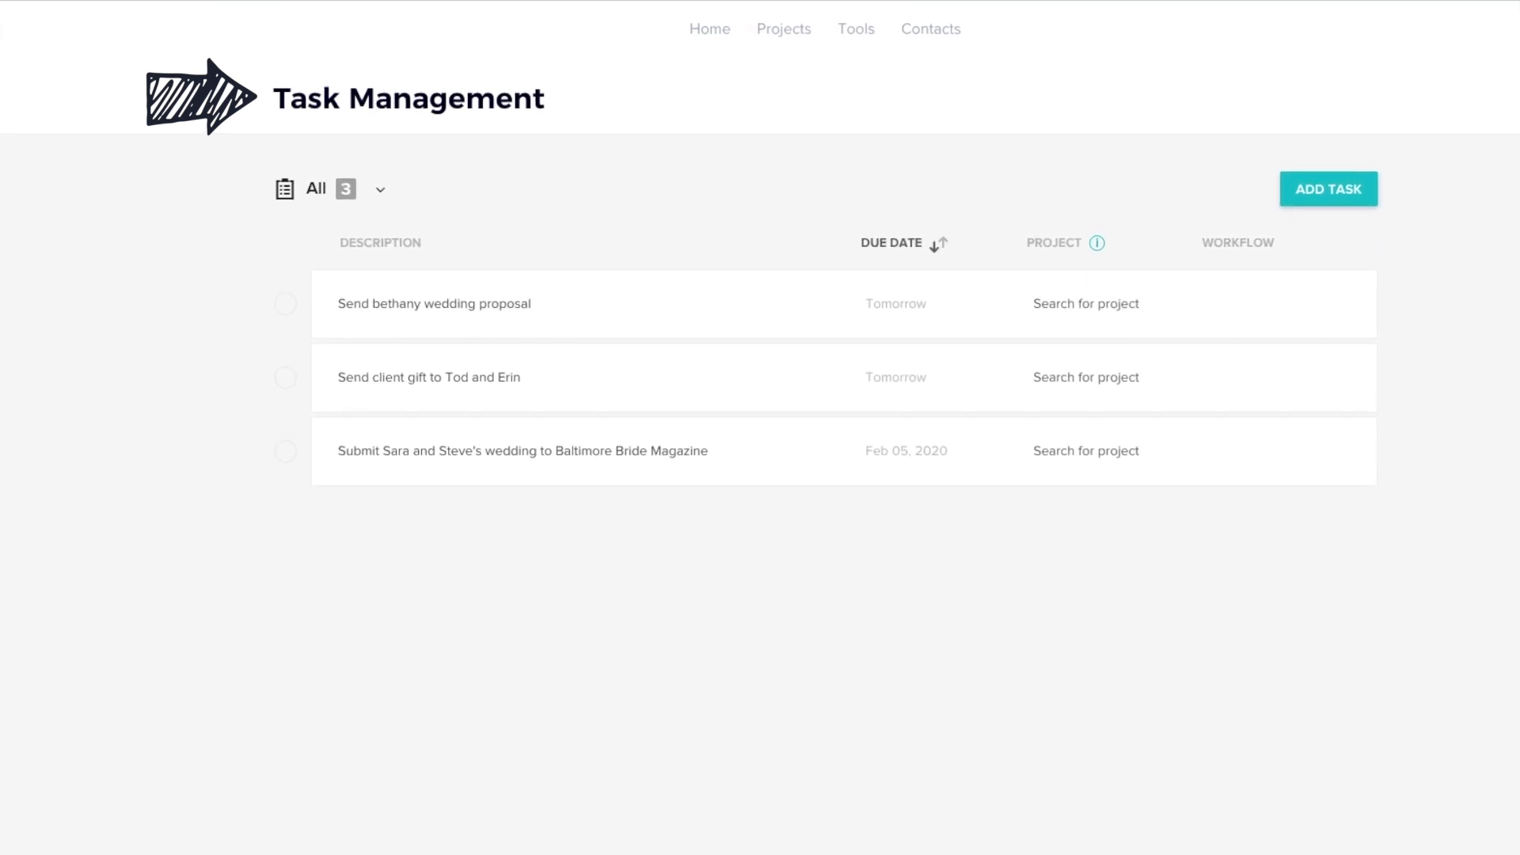
Examine the wedding proposal, client gift and magazine submission tasks in Task Management, and display the available tools.
left_click(523, 318)
left_click(506, 415)
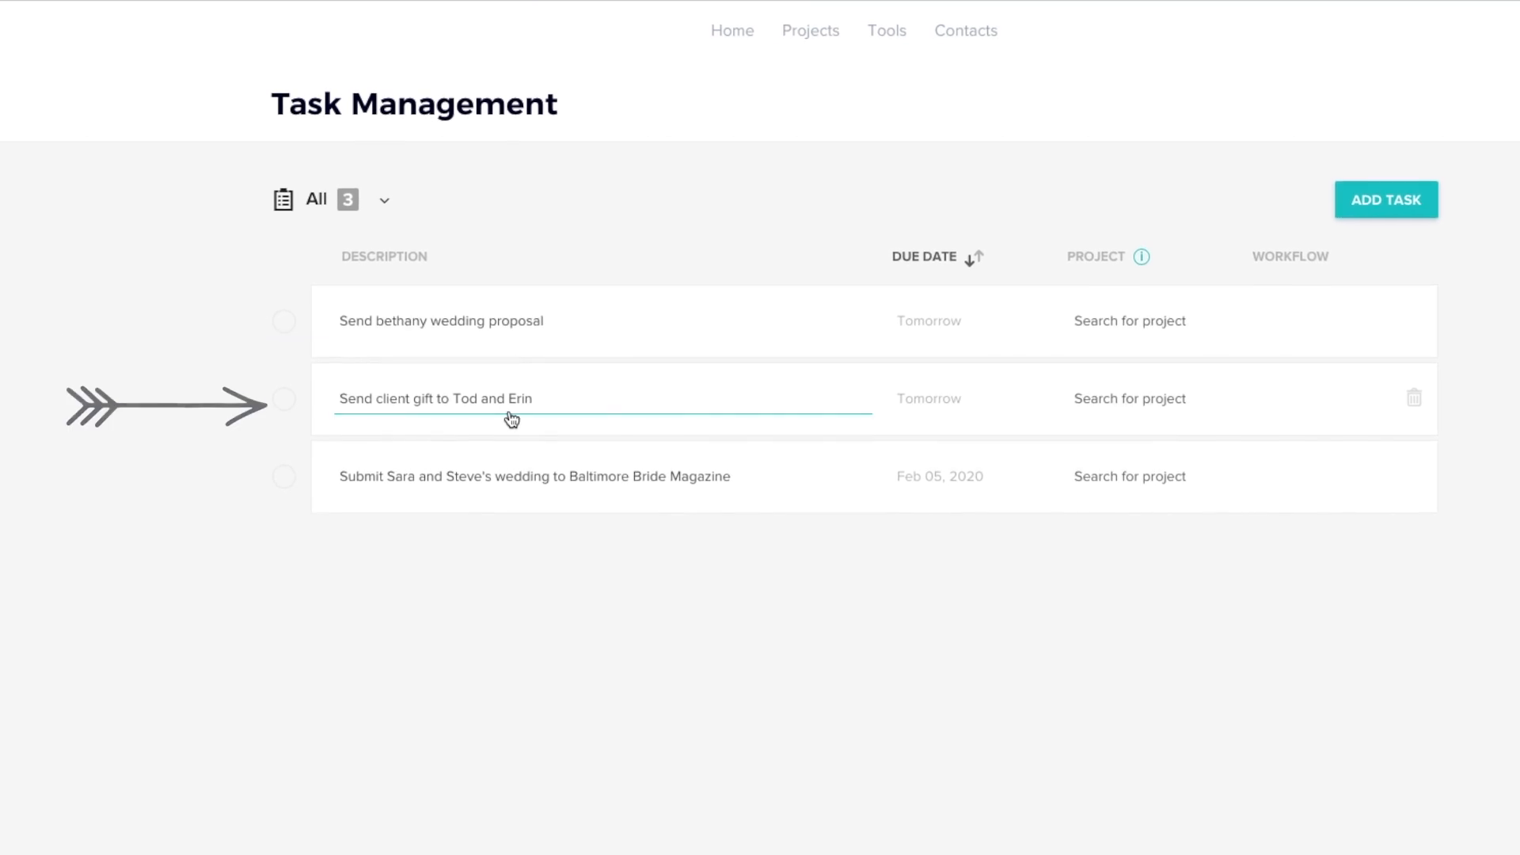
left_click(484, 493)
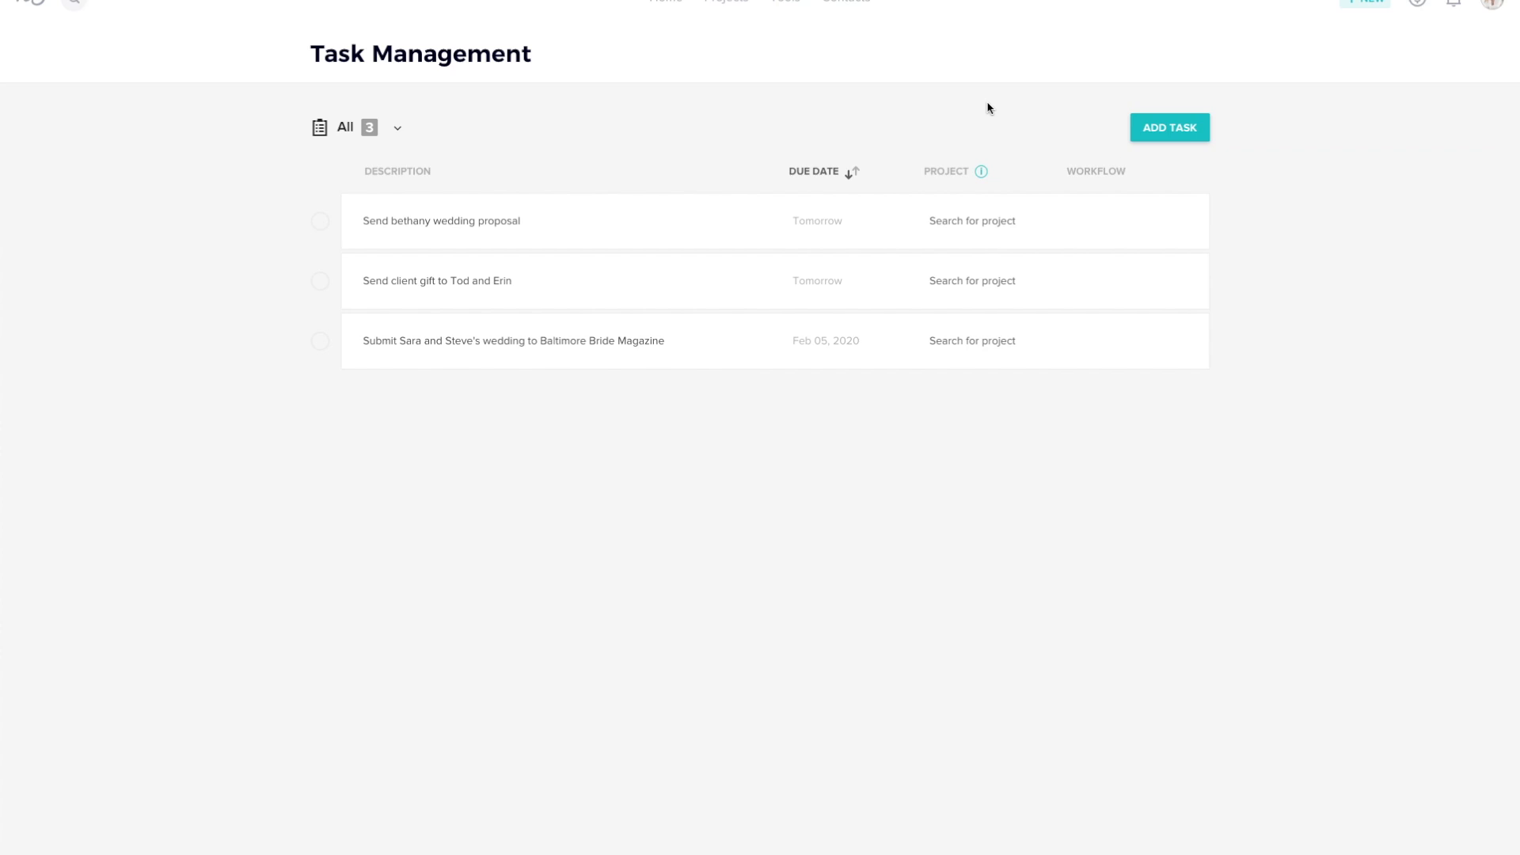
mouse_move(790, 6)
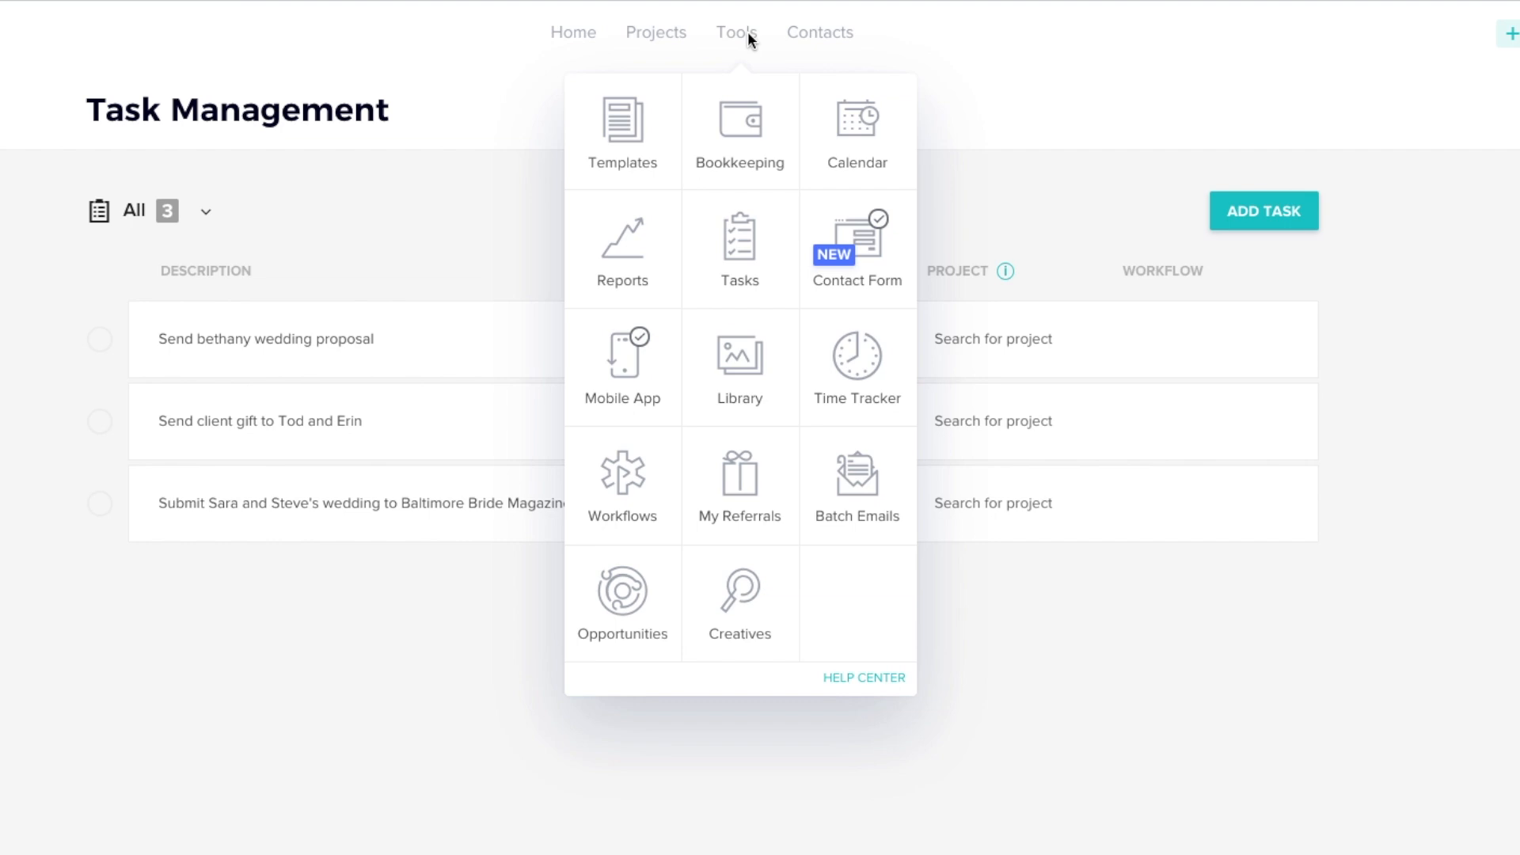